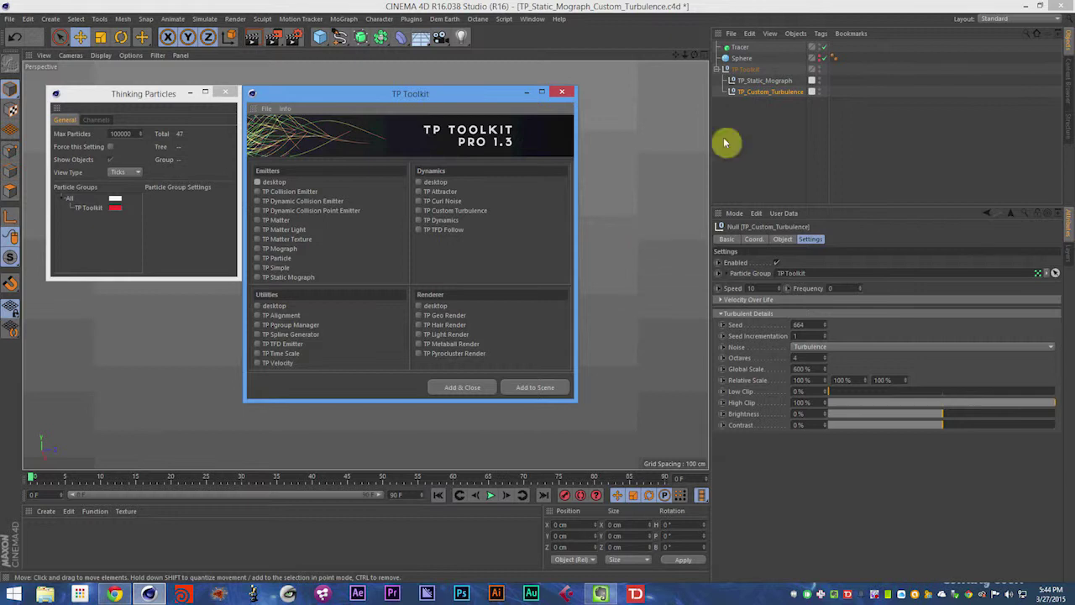
Step: Mark TP Static Mograph in the TP Toolkit window, minimize that window and play the particle animation
left_click(787, 81)
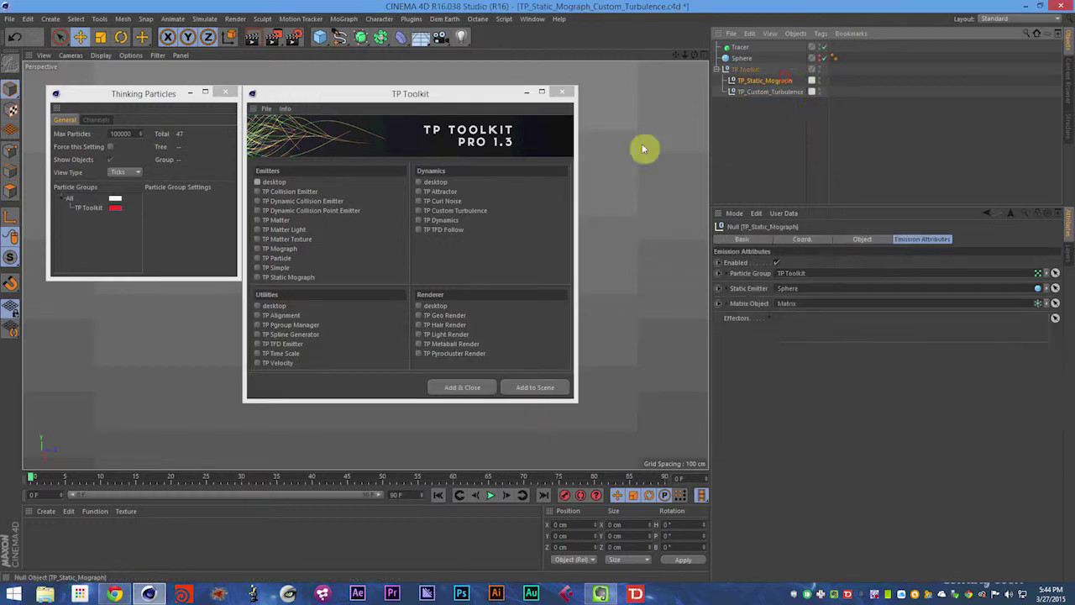
left_click(288, 279)
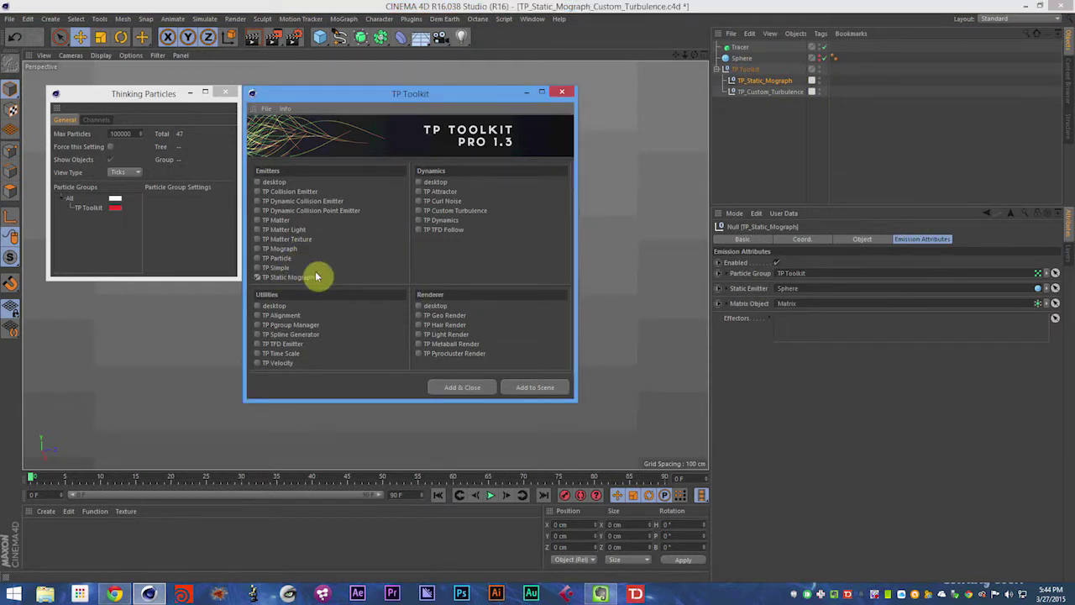
left_click(527, 94)
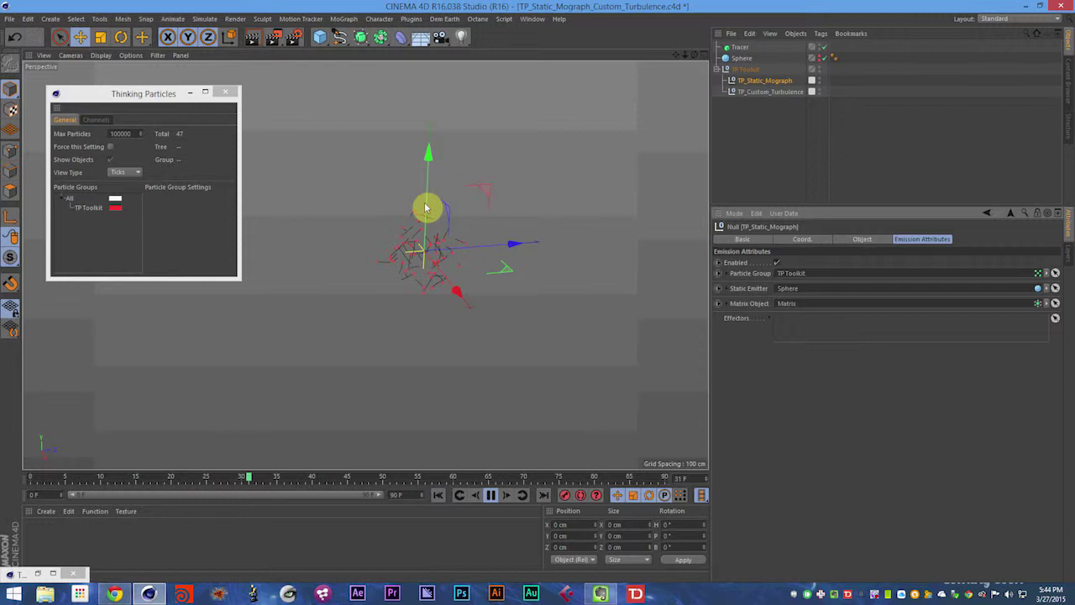
Step: Disable the TP_Custom_Turbulence object and replay the particle animation from the first frame
left_click(749, 92)
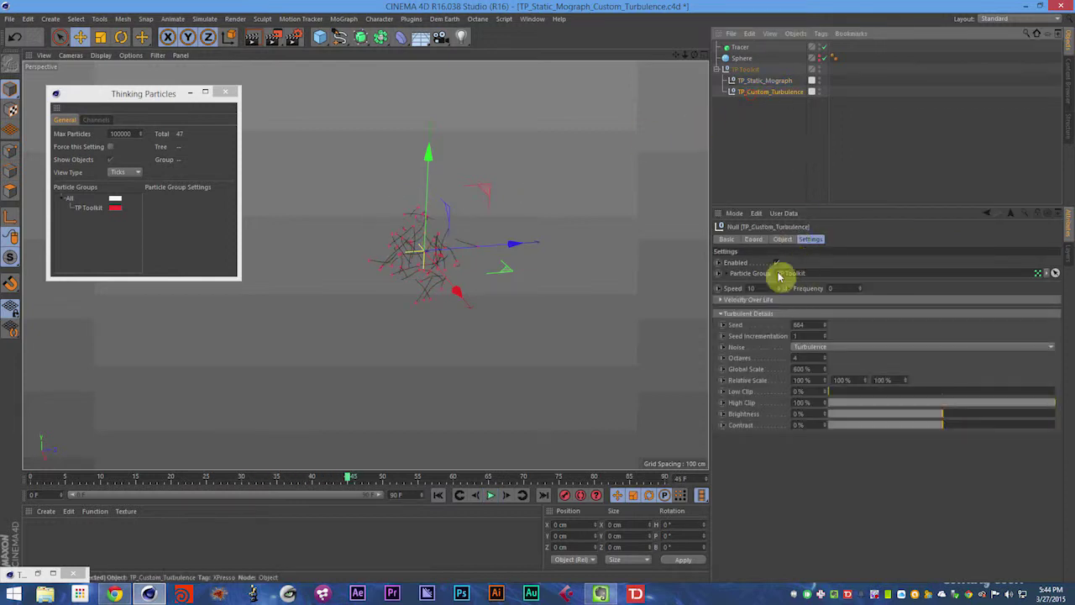
left_click(777, 262)
left_click(781, 139)
key("shift+f")
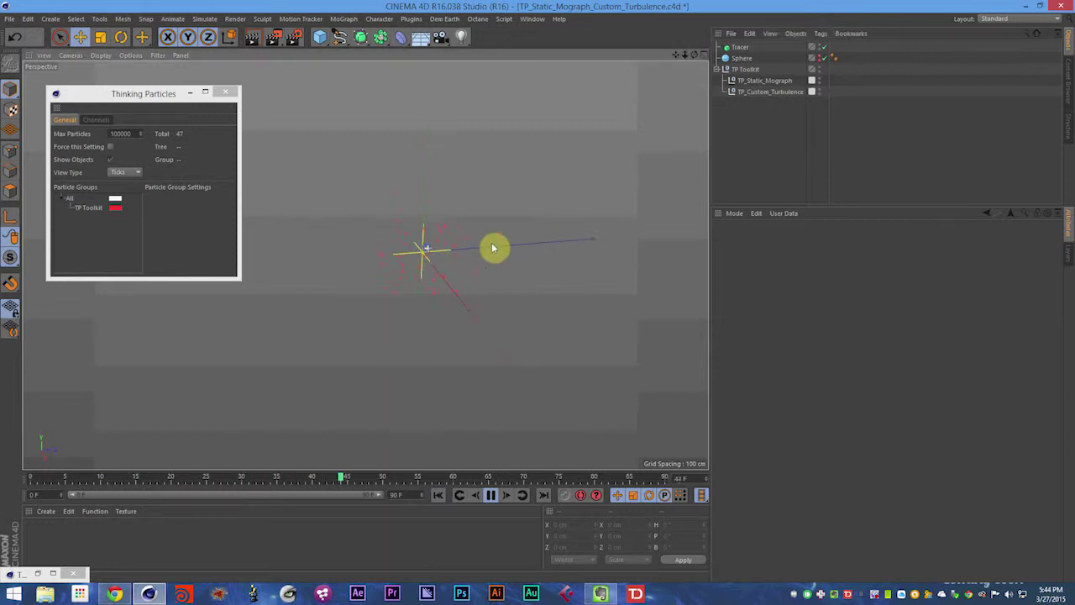
right_click_drag(493, 248, 538, 246, "alt")
left_click_drag(486, 281, 376, 259, "alt")
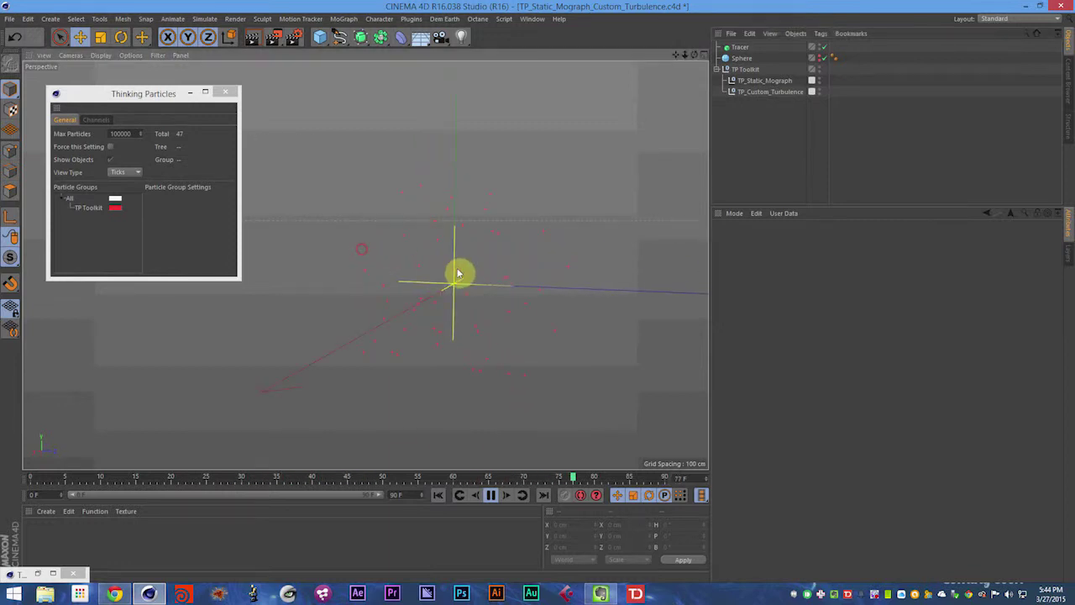
Step: Select TP_Static_Mograph to view its static emission, stop the playback and save the scene
left_click(790, 83)
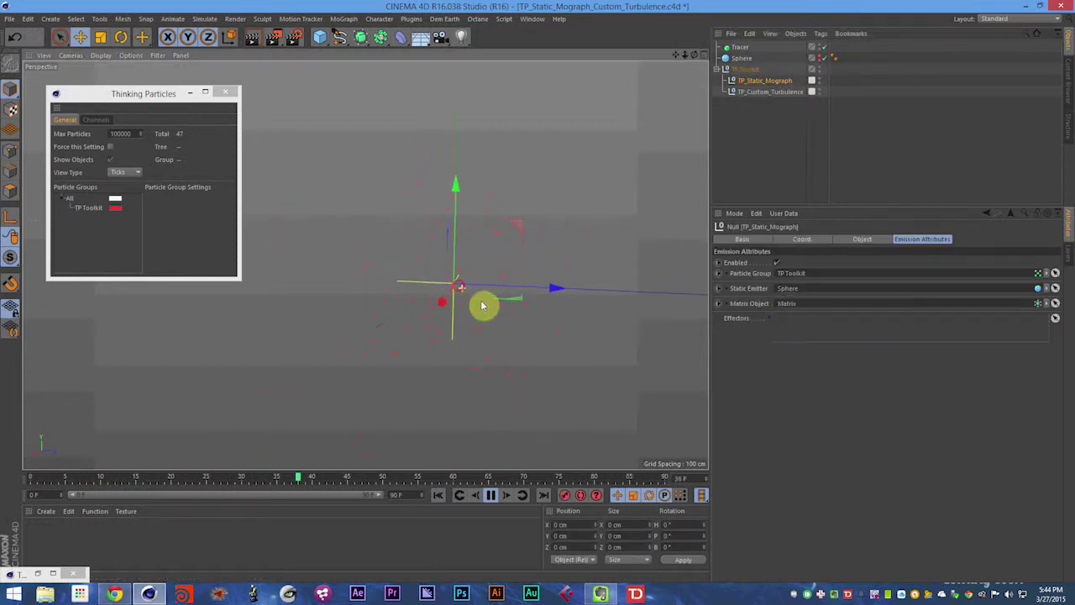
left_click_drag(470, 288, 439, 274, "alt")
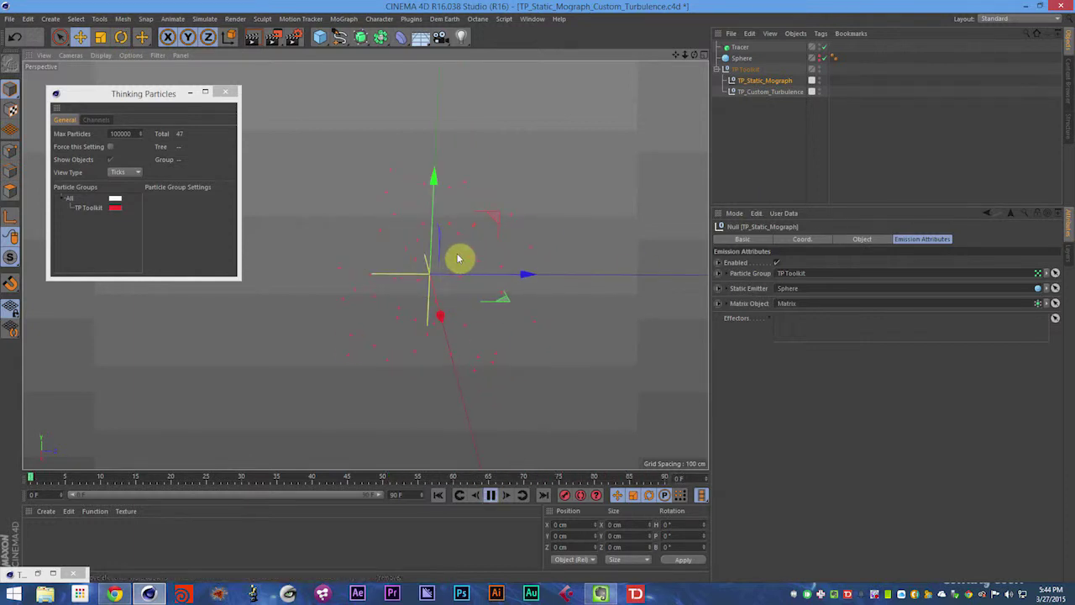
left_click_drag(412, 277, 392, 243, "alt")
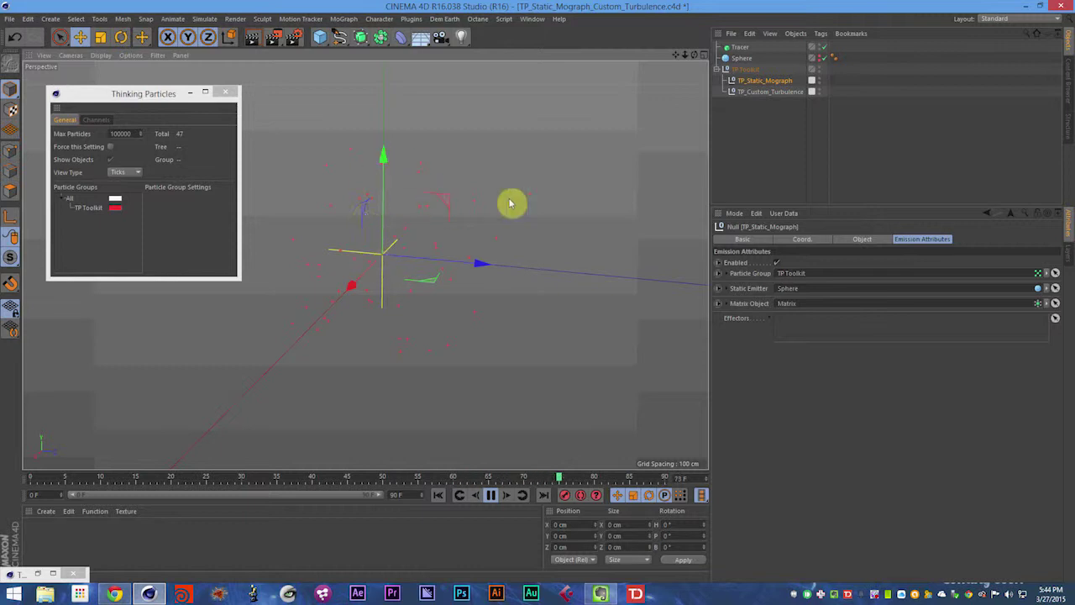
key("F8")
key("ctrl+s")
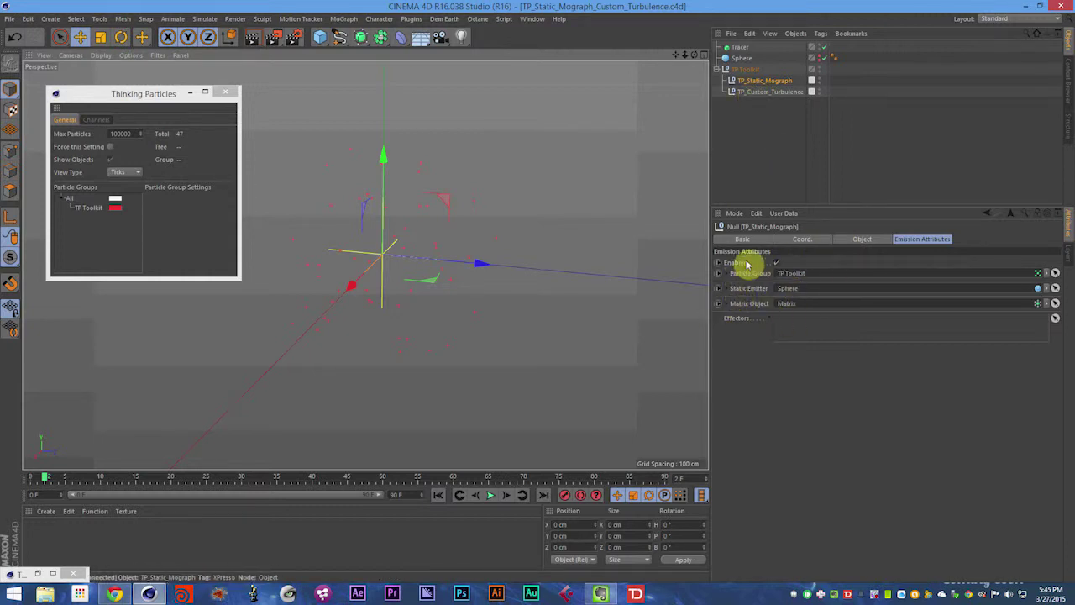
Step: Add a new TP Static Mograph emitter from the TP Toolkit and delete the original TP_Static_Mograph
left_click(753, 83)
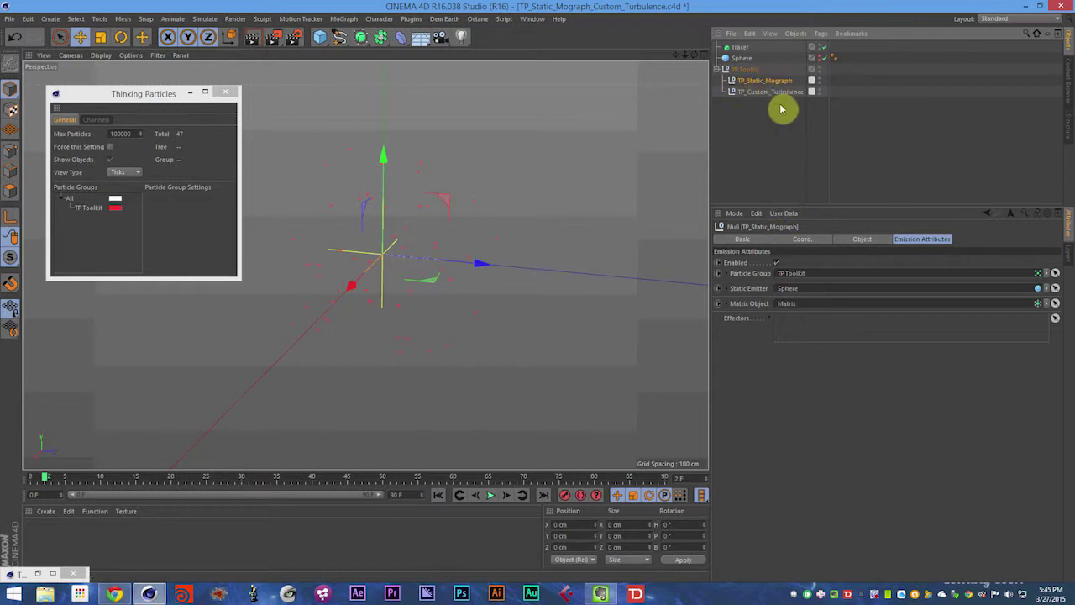
left_click(42, 573)
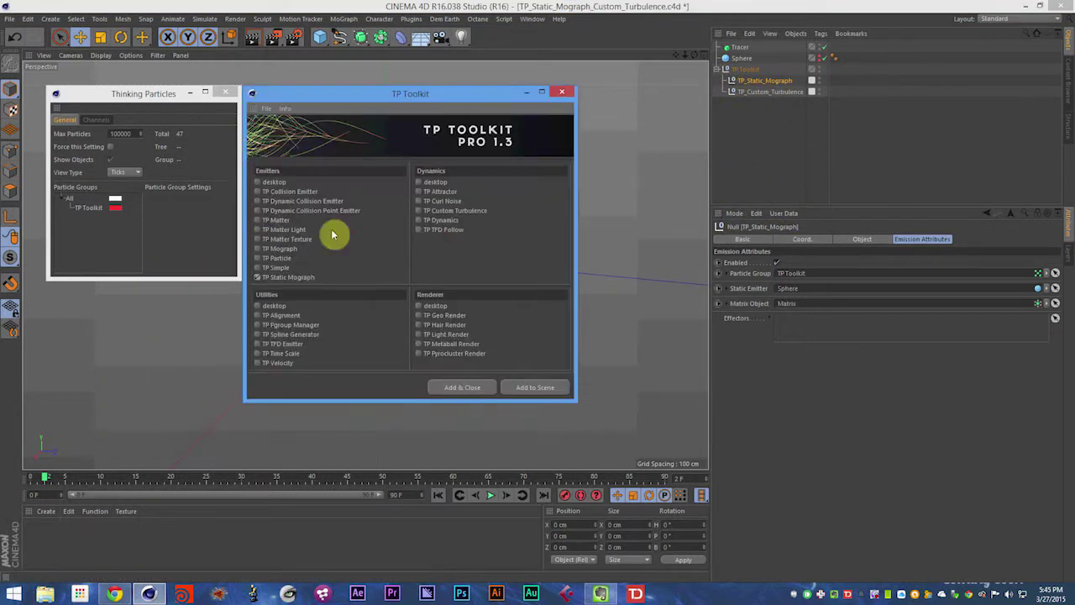
left_click(486, 389)
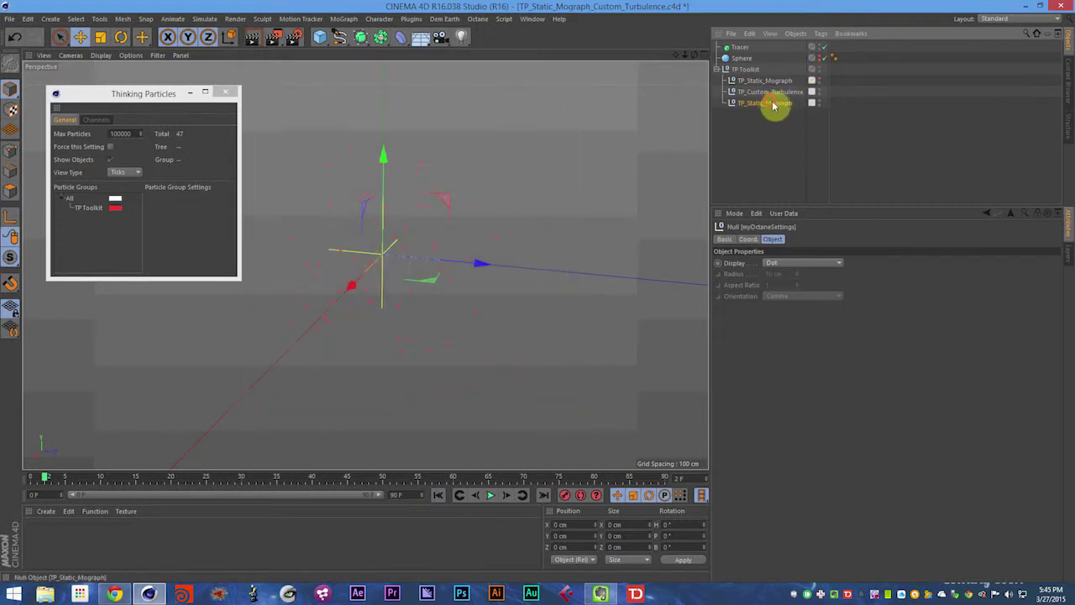
left_click_drag(777, 78, 774, 79)
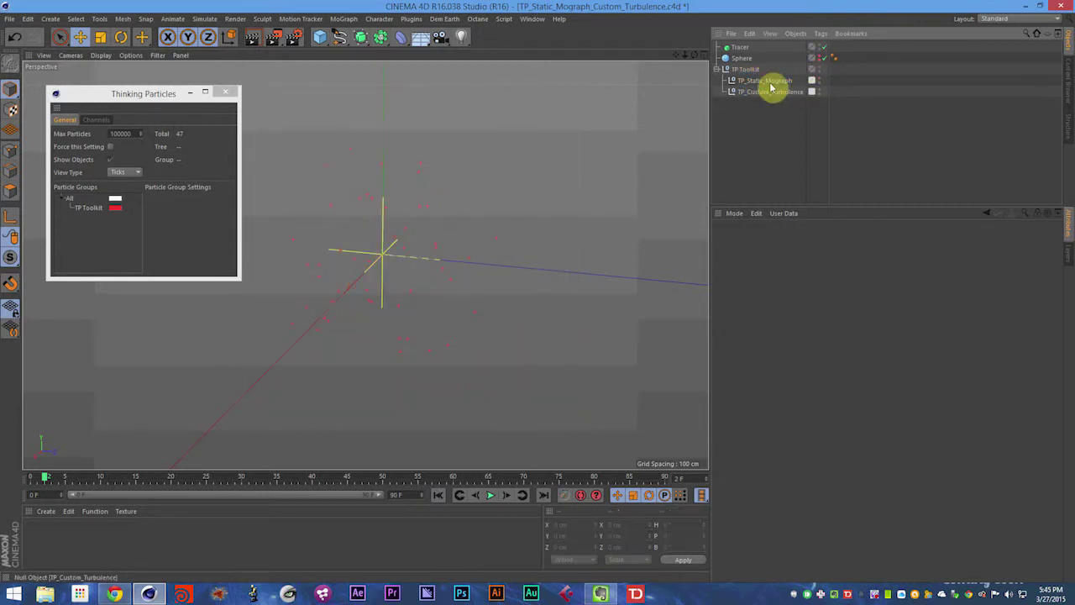
key("Delete")
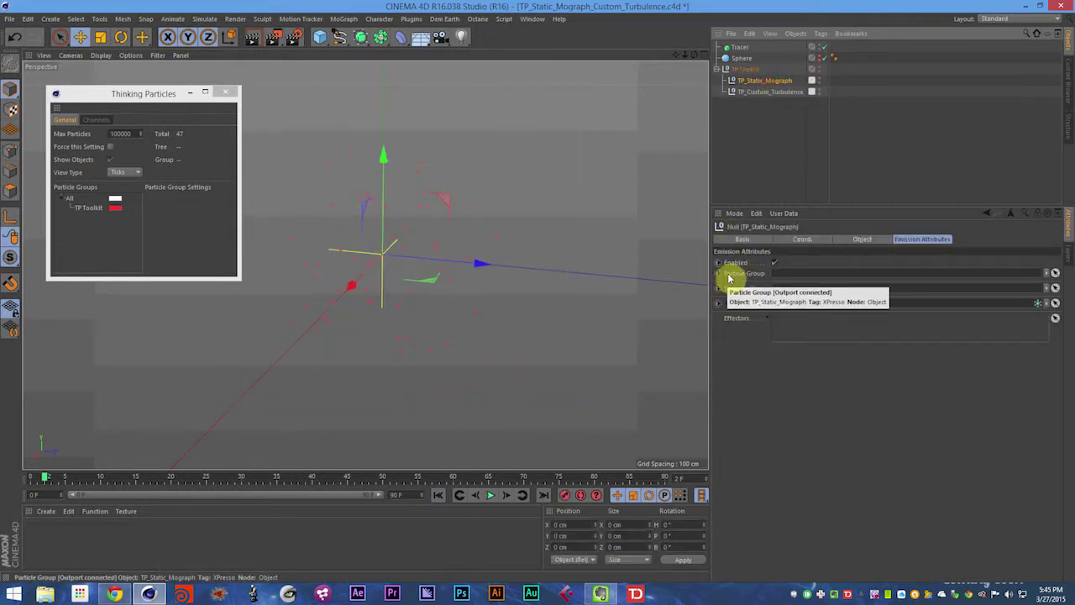
Step: Assign the TP Toolkit particle group and the Sphere as static emitter to the new TP_Static_Mograph, and save the scene
left_click(774, 262)
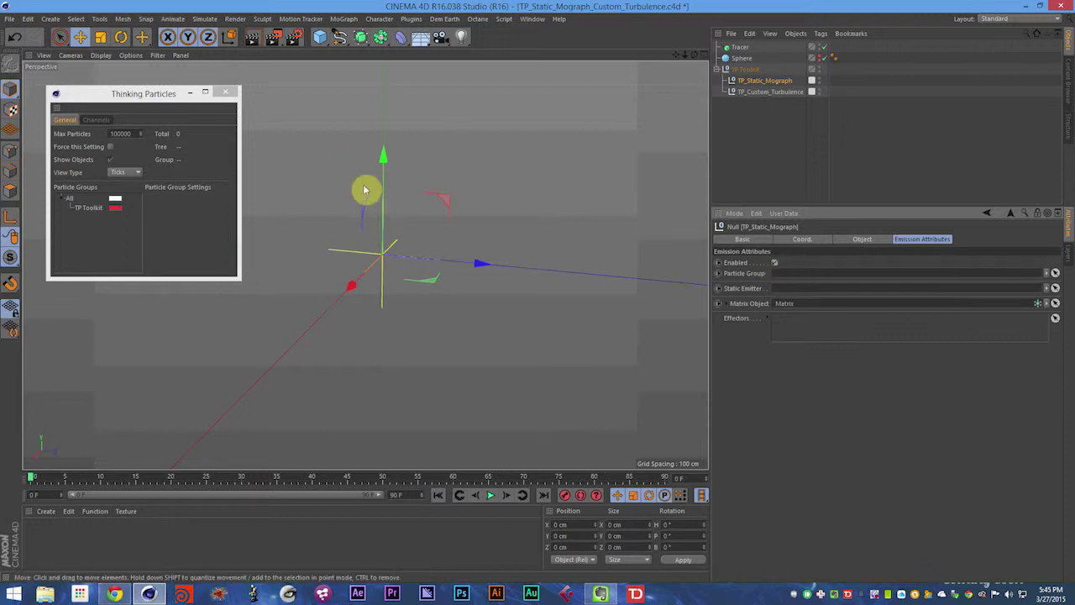
left_click_drag(92, 213, 818, 275)
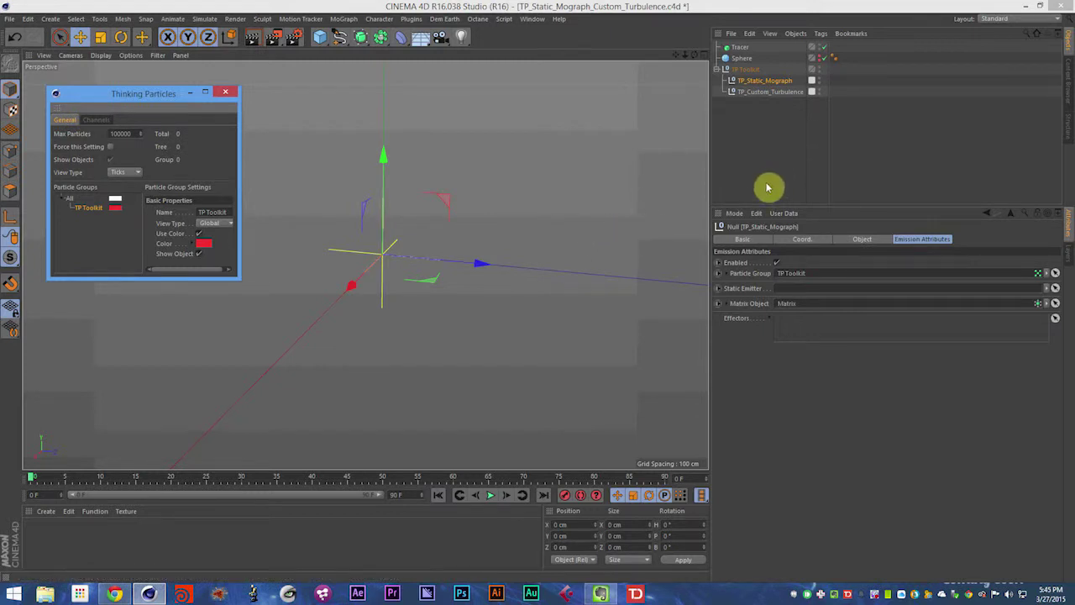
left_click_drag(746, 59, 809, 302)
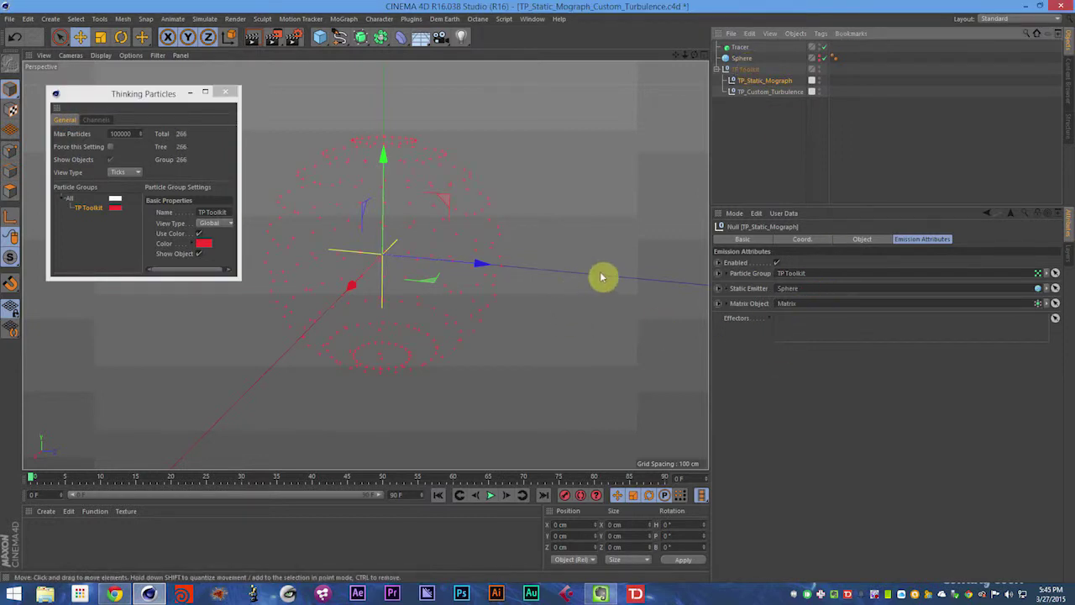
key("ctrl+s")
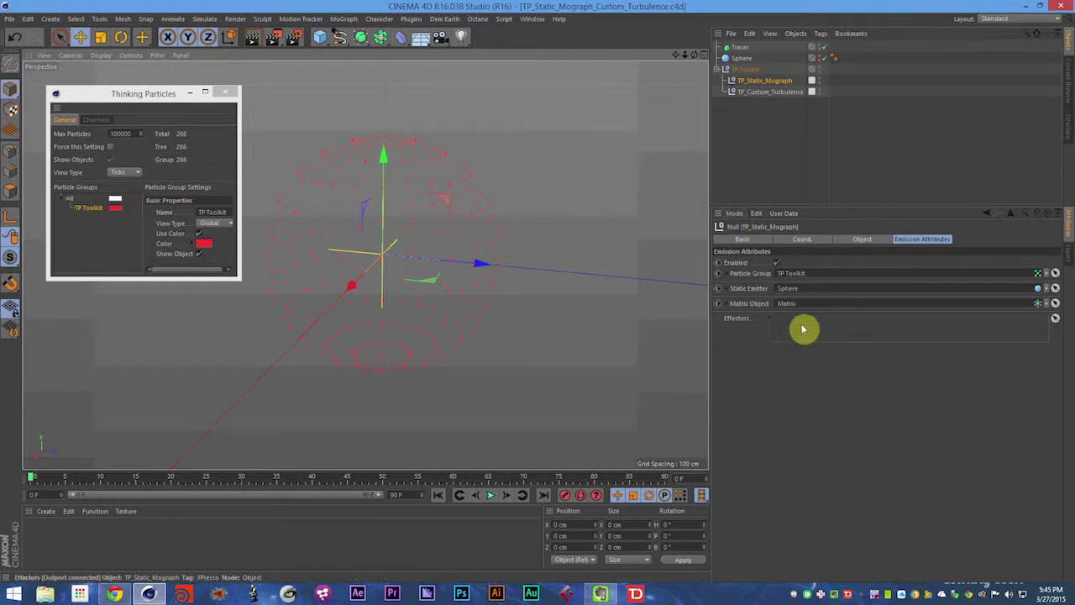
Step: Examine TP_Static_Mograph's Particle Group, Matrix Object and Effectors attributes, and inspect the particles on the sphere from several angles
left_click(735, 319)
left_click(728, 305)
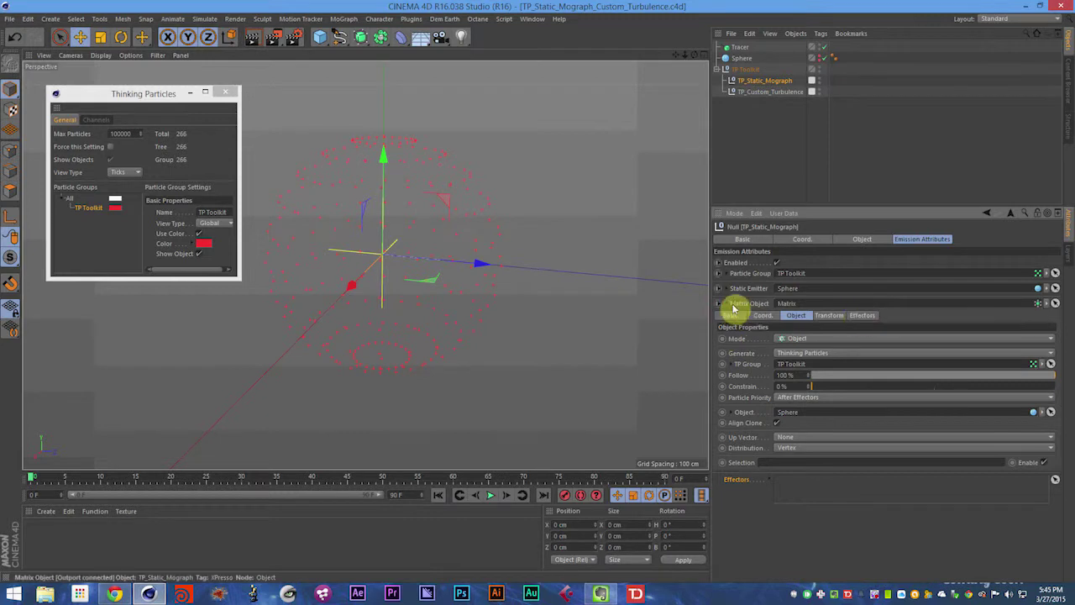
left_click(728, 304)
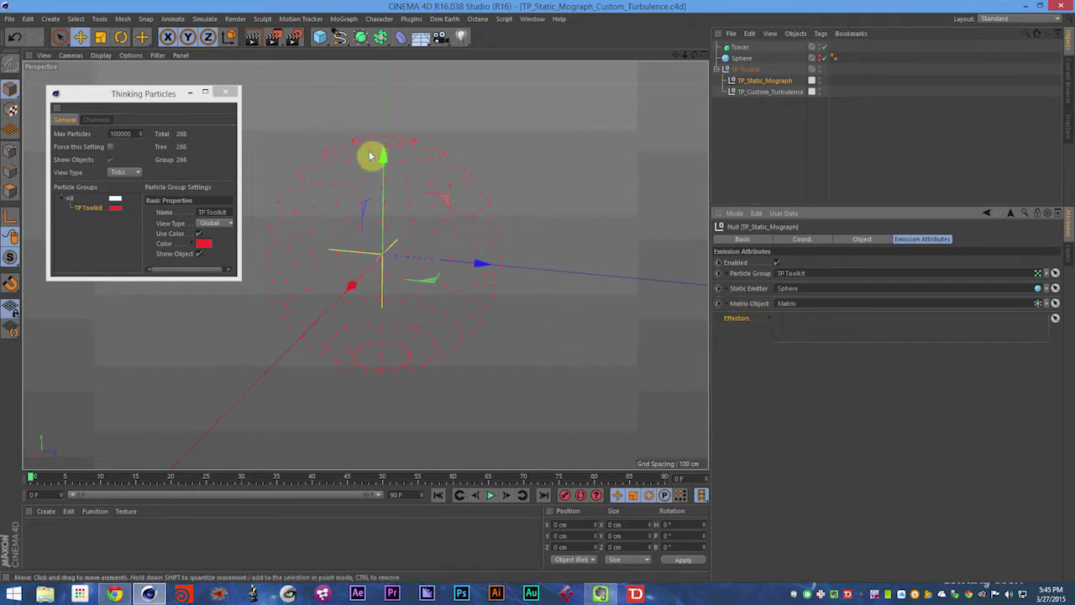
left_click(729, 306)
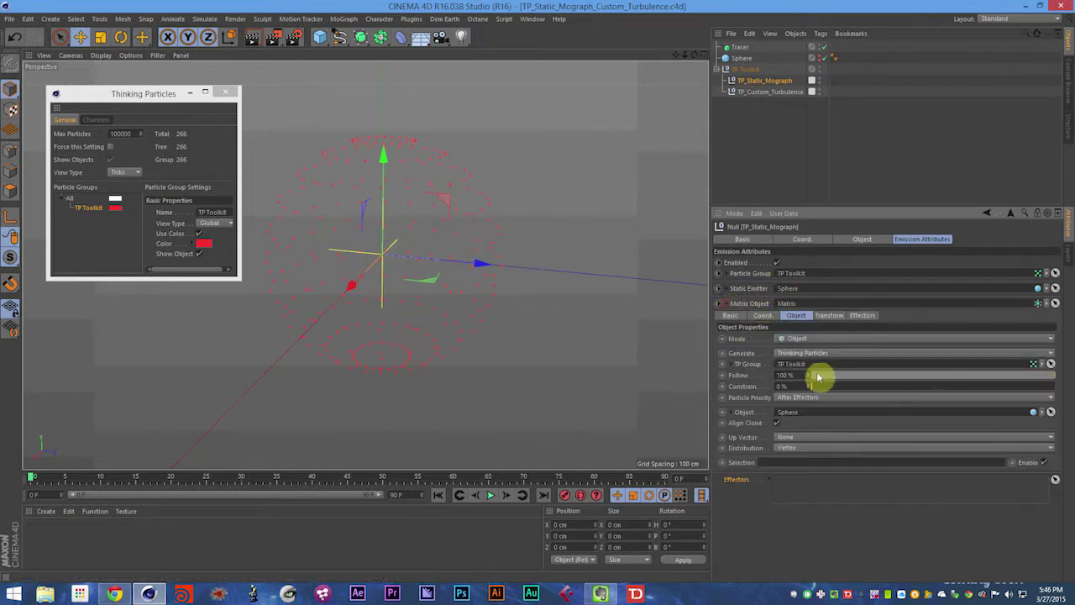
left_click(730, 305)
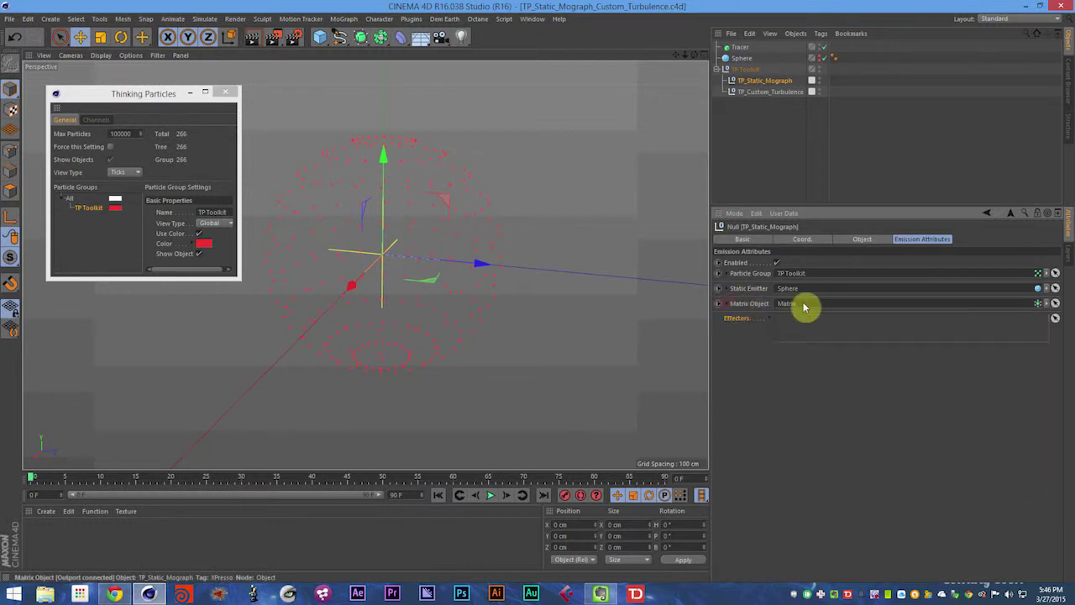
double_click(808, 304)
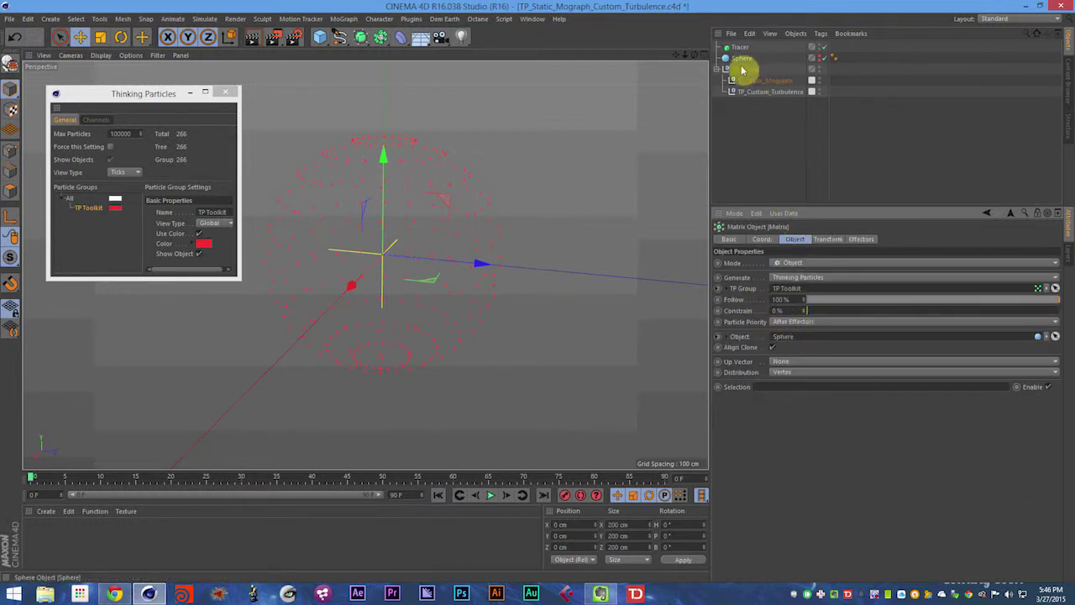
left_click(764, 81)
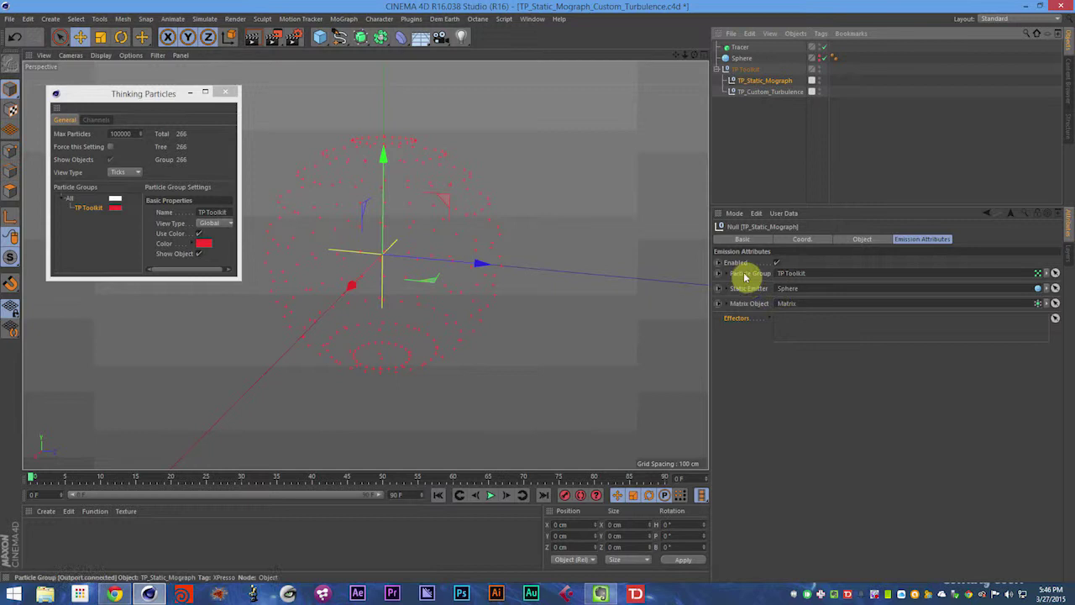
left_click(744, 276)
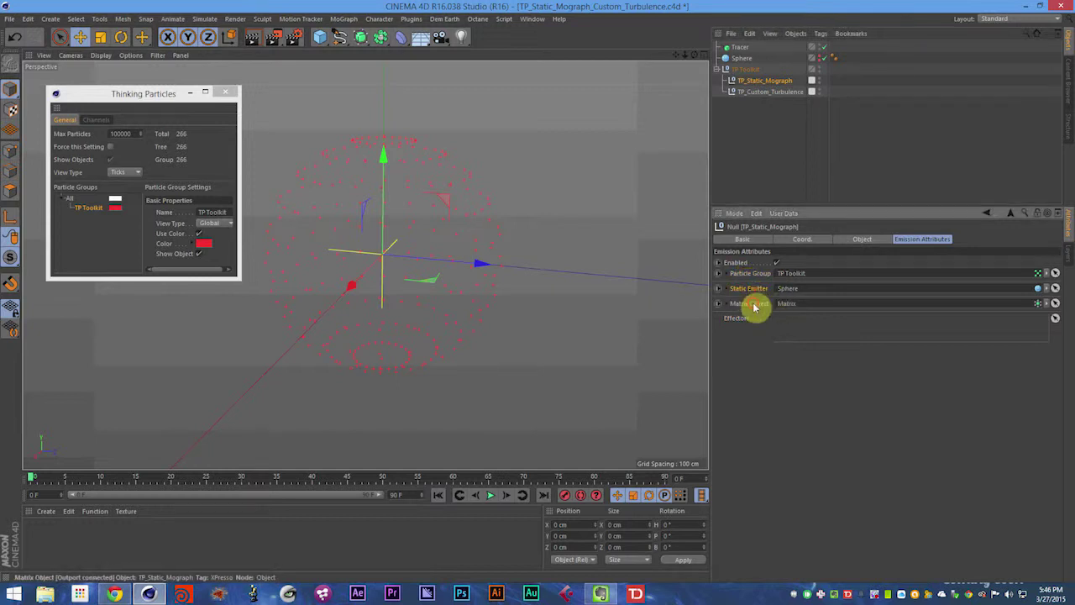
left_click(752, 305)
left_click_drag(409, 254, 405, 353, "alt")
left_click_drag(378, 222, 372, 132, "alt")
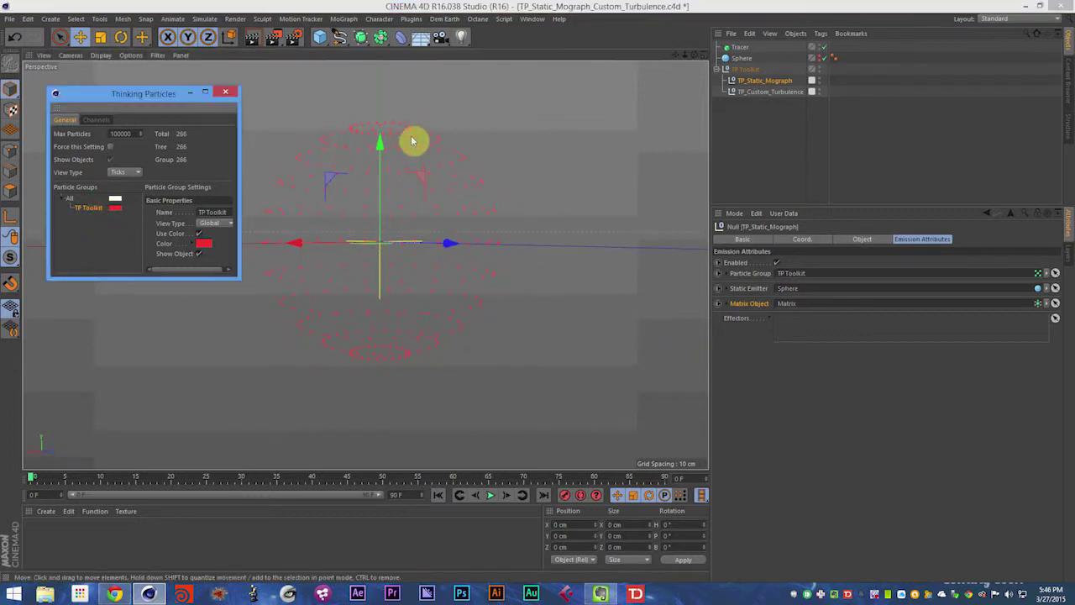
left_click_drag(391, 140, 461, 134, "alt")
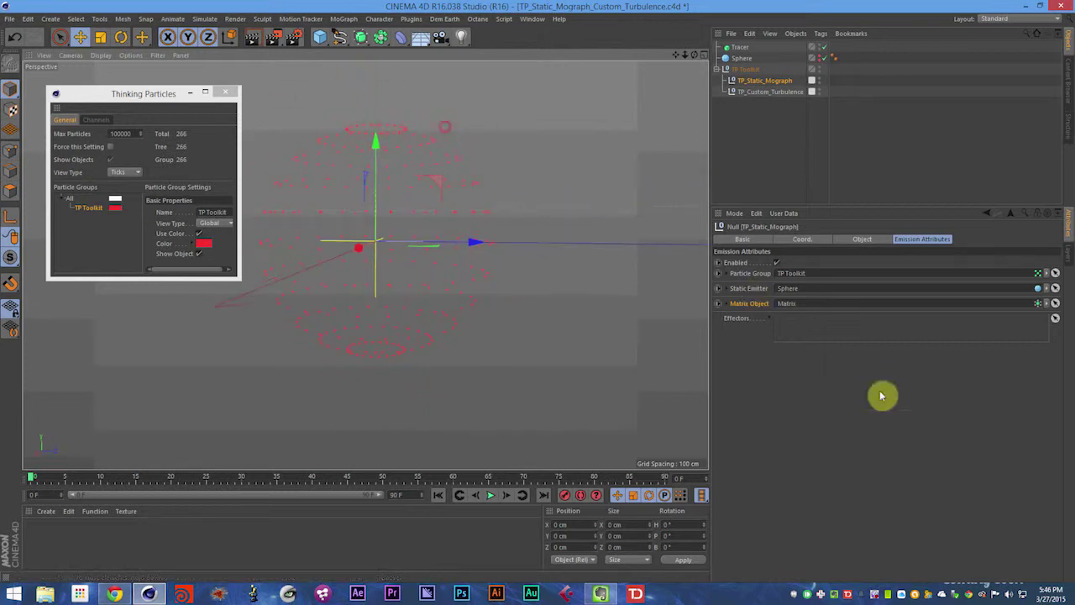
Step: Open the emitter's Matrix object and change its distribution to Edge, followed by Polygon Center
left_click(789, 304)
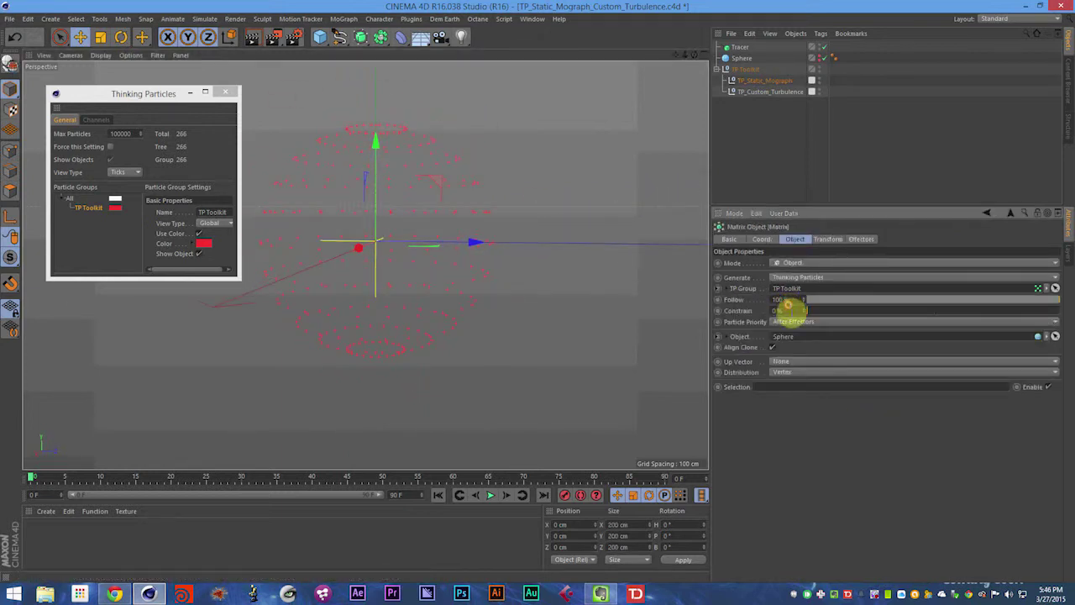
left_click(736, 387, "shift")
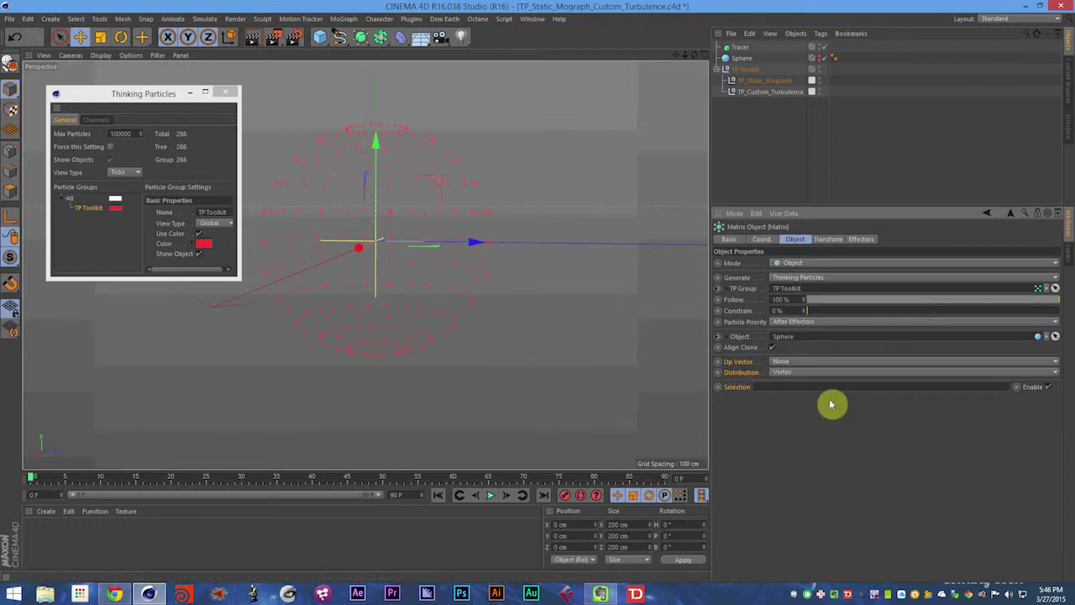
left_click(782, 372)
left_click(789, 395)
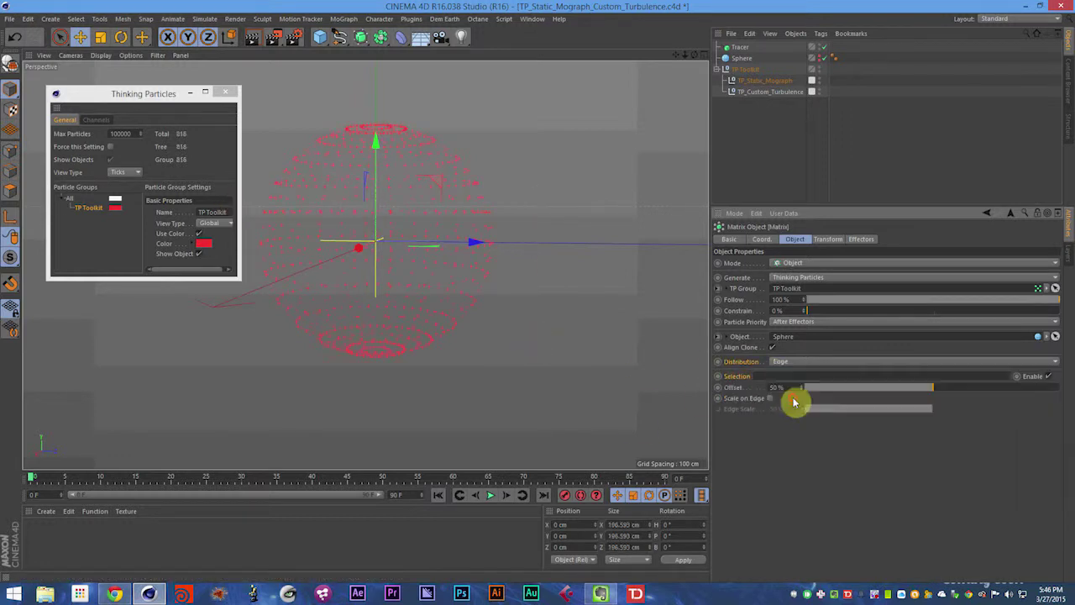
left_click(784, 372)
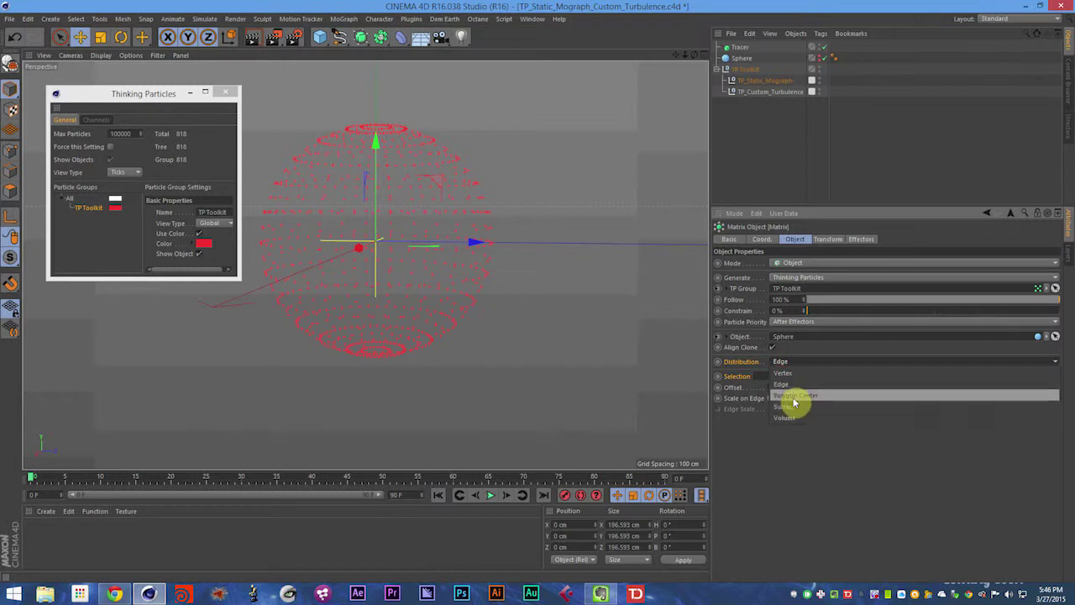
left_click(793, 400)
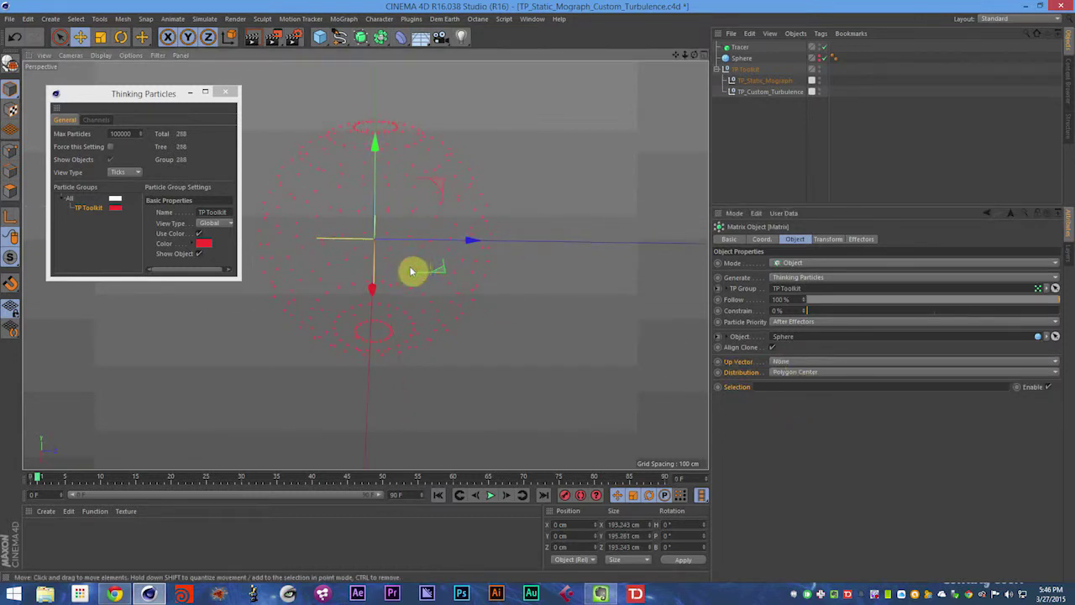
left_click_drag(417, 228, 398, 215, "alt")
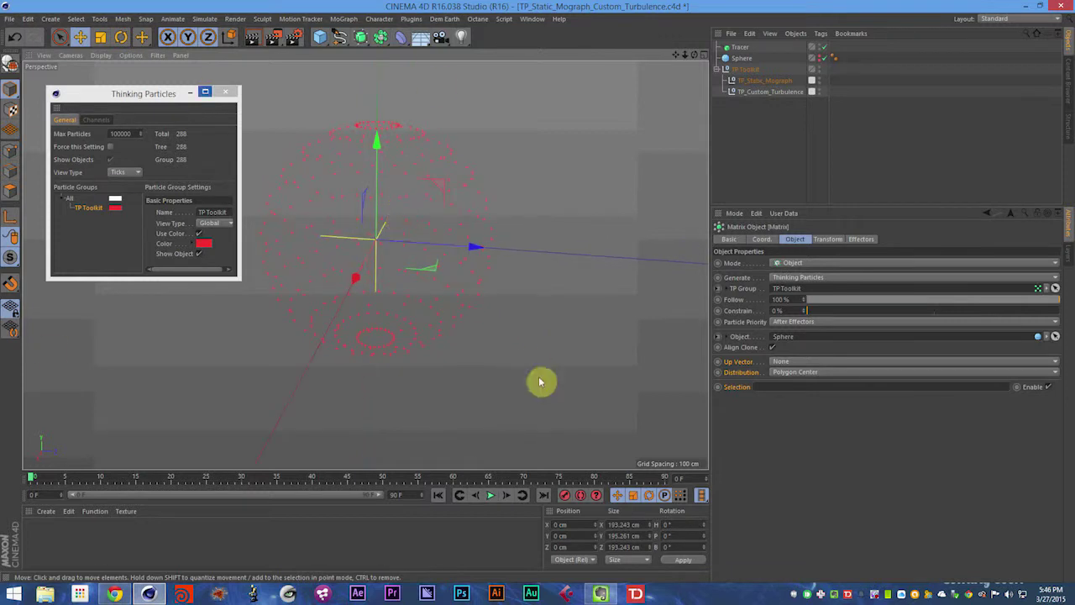
Step: Set the Matrix object's distribution to Surface with a count of 25000, and disable the Tracer
left_click(811, 372)
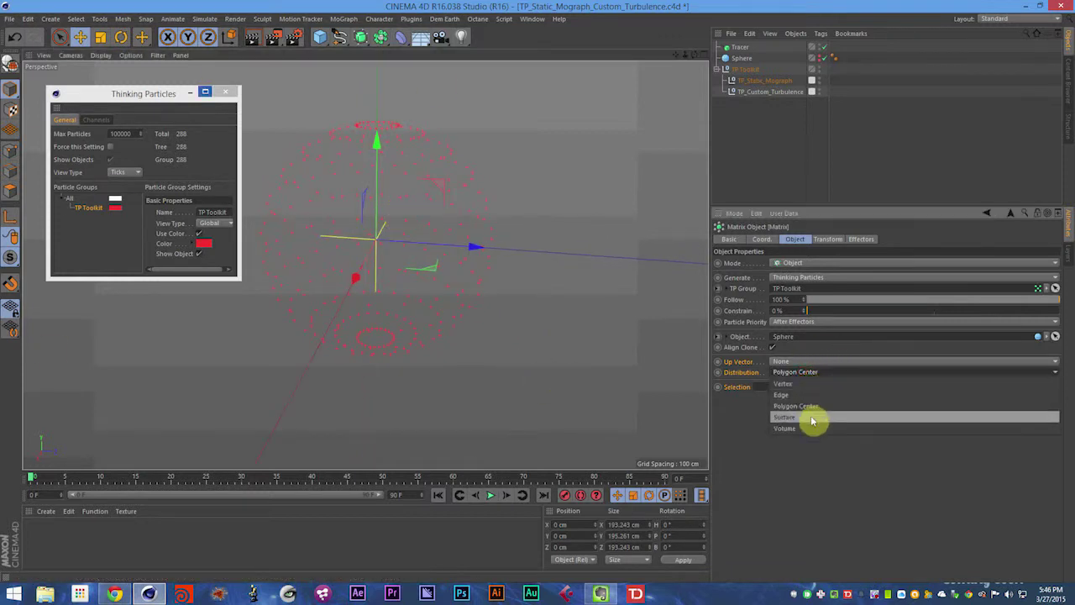
left_click(811, 417)
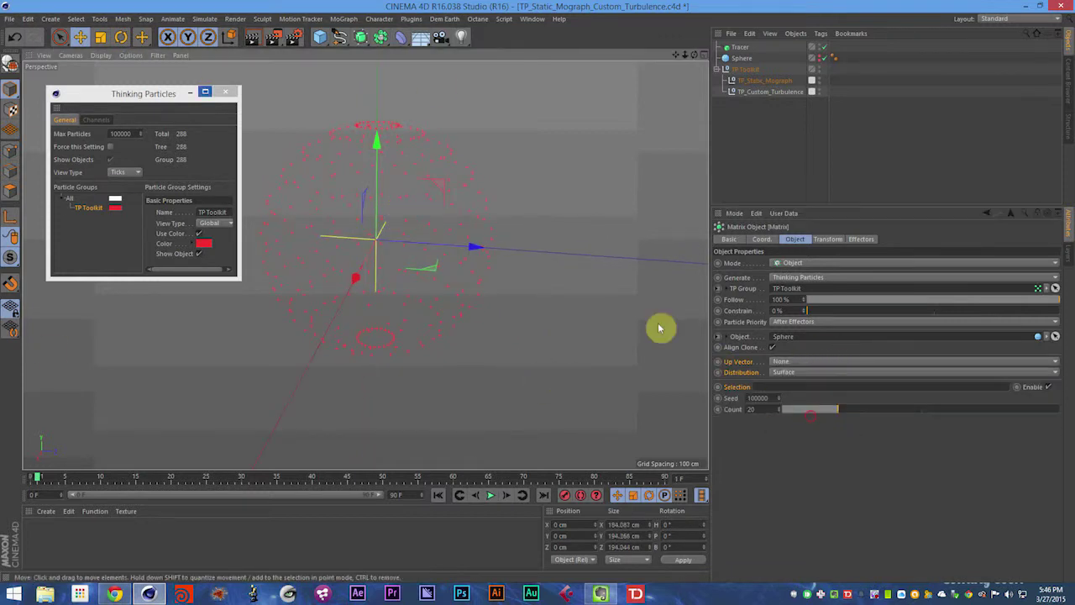
double_click(751, 410)
type("2500")
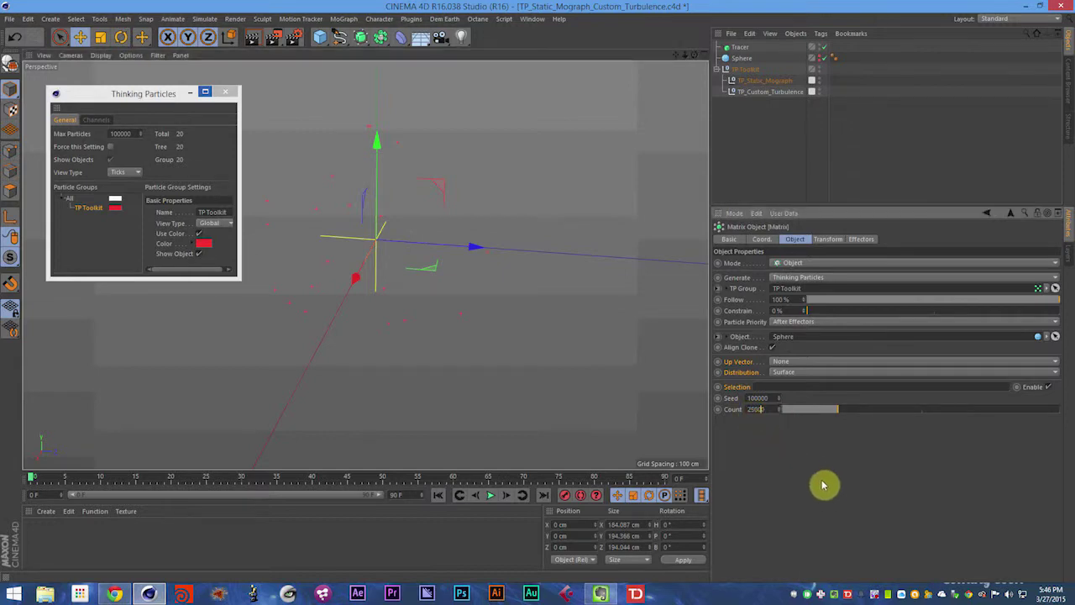
type("0")
key("Return")
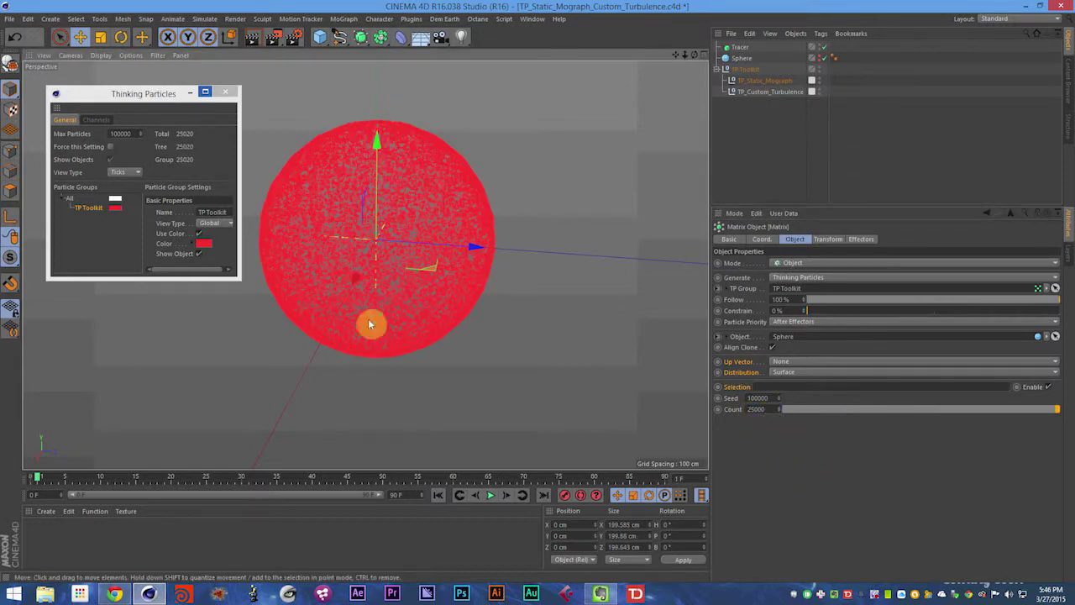
left_click_drag(369, 324, 320, 267, "alt")
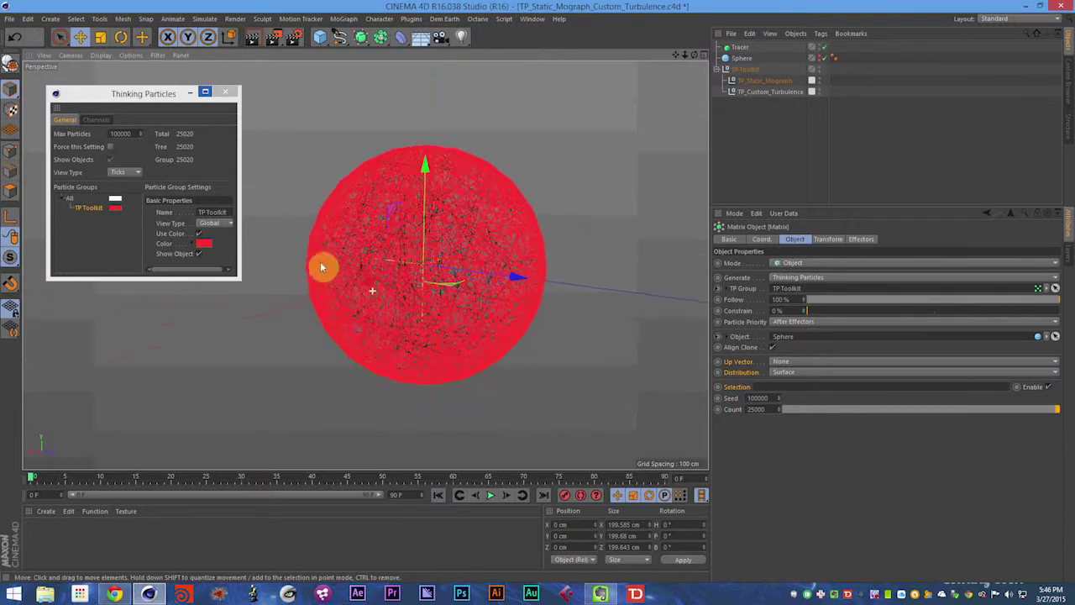
left_click(824, 48)
left_click(379, 299)
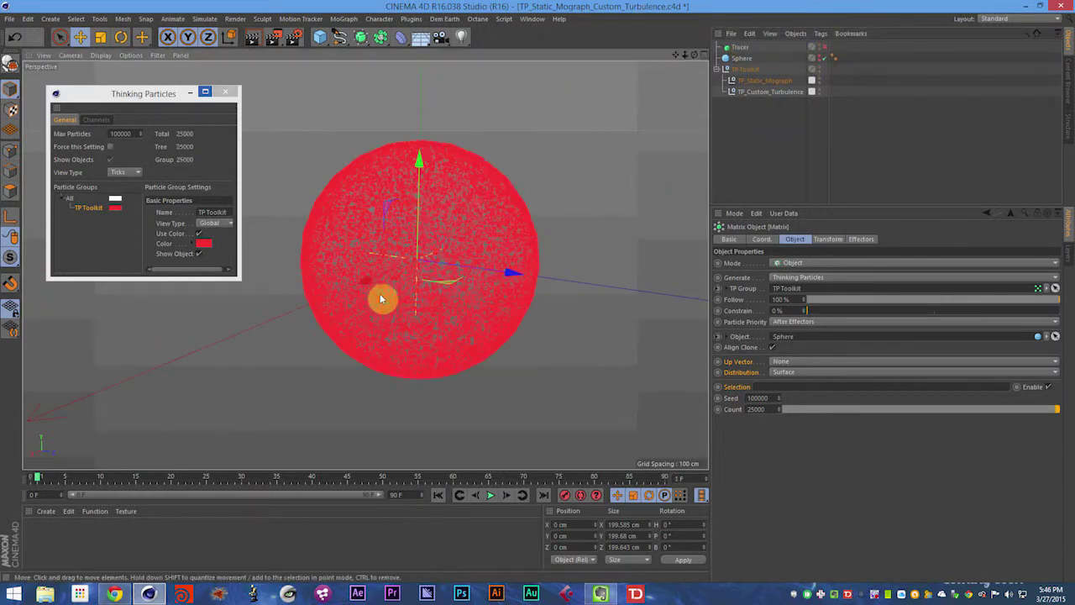
Step: Try the Volume distribution on the Matrix object and inspect how the particles fill the sphere
left_click(789, 373)
left_click(803, 412)
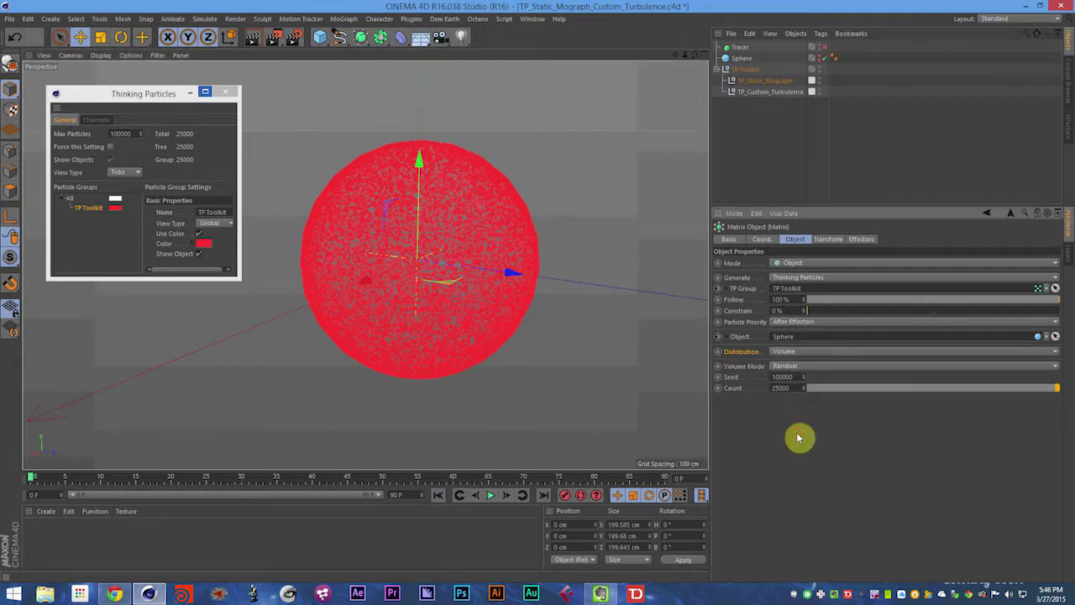
left_click_drag(348, 274, 411, 286, "alt")
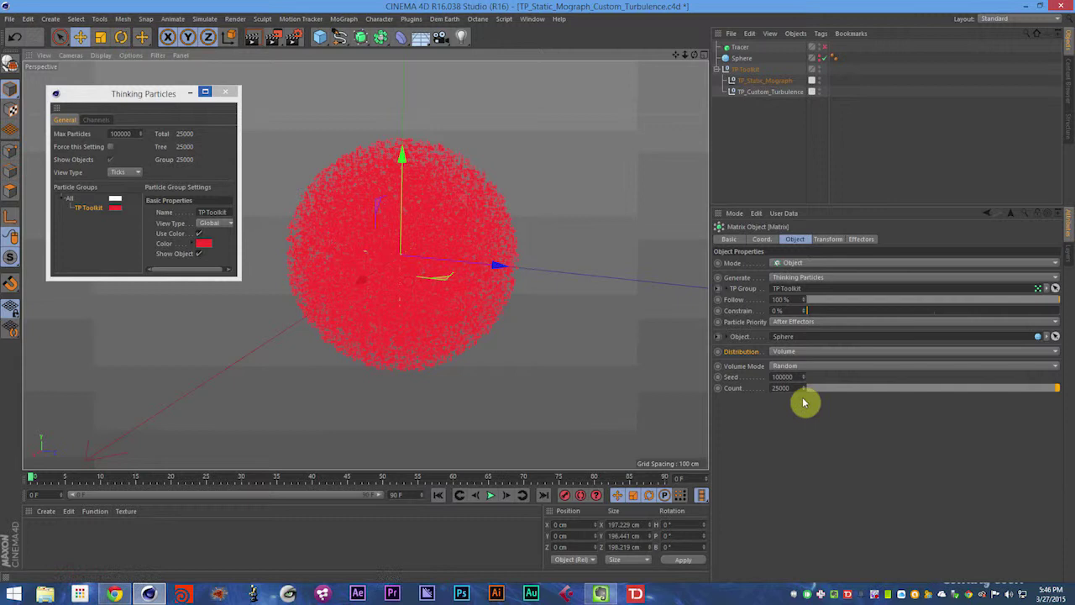
Step: Set the Matrix distribution to Surface, reduce its count to 250, and return to the first frame
left_click(787, 353)
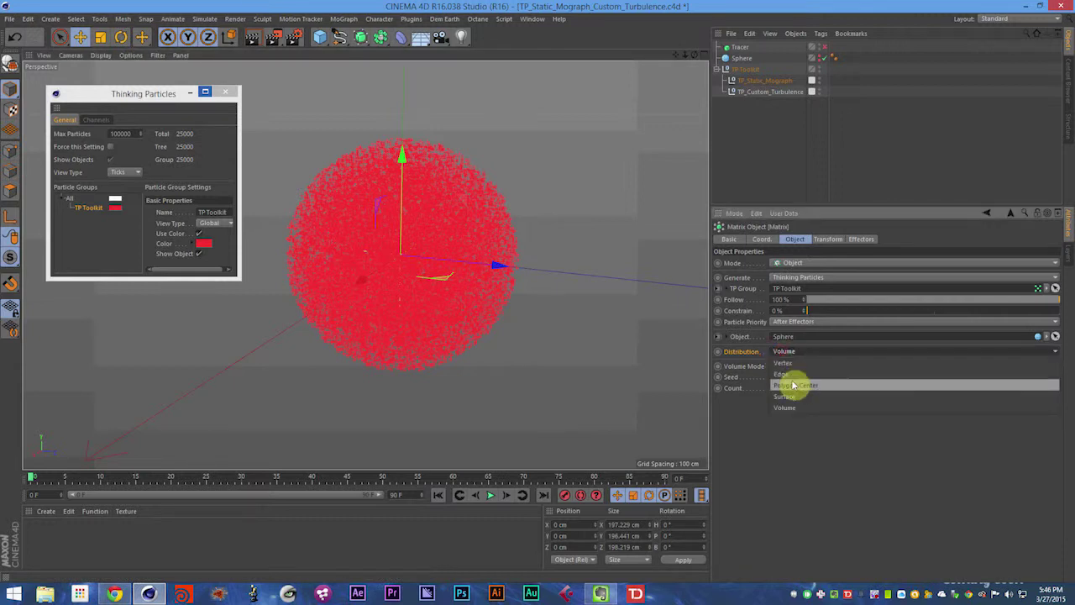
left_click(790, 395)
key("BackSpace")
key("BackSpace")
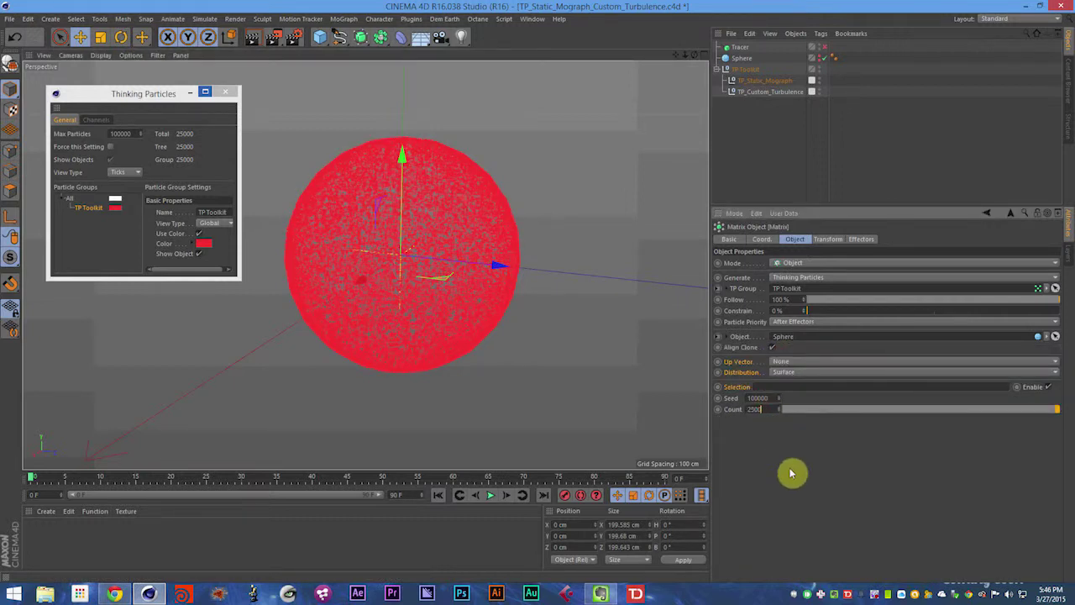
key("Return")
key("g")
key("f")
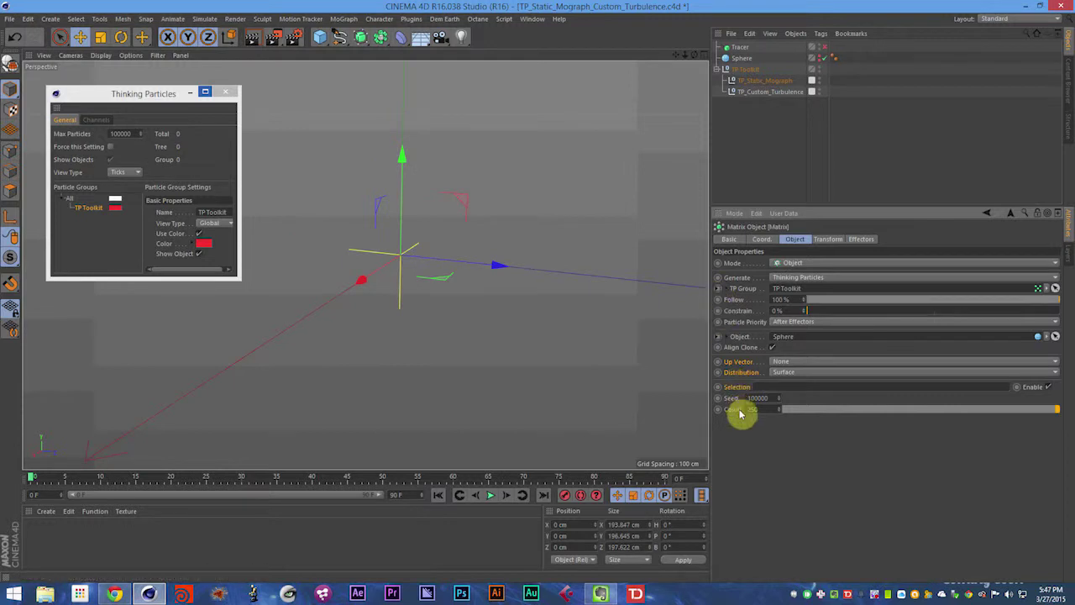
Step: Add a Random effector and assign it to the Effectors list of TP_Static_Mograph
left_click(743, 93)
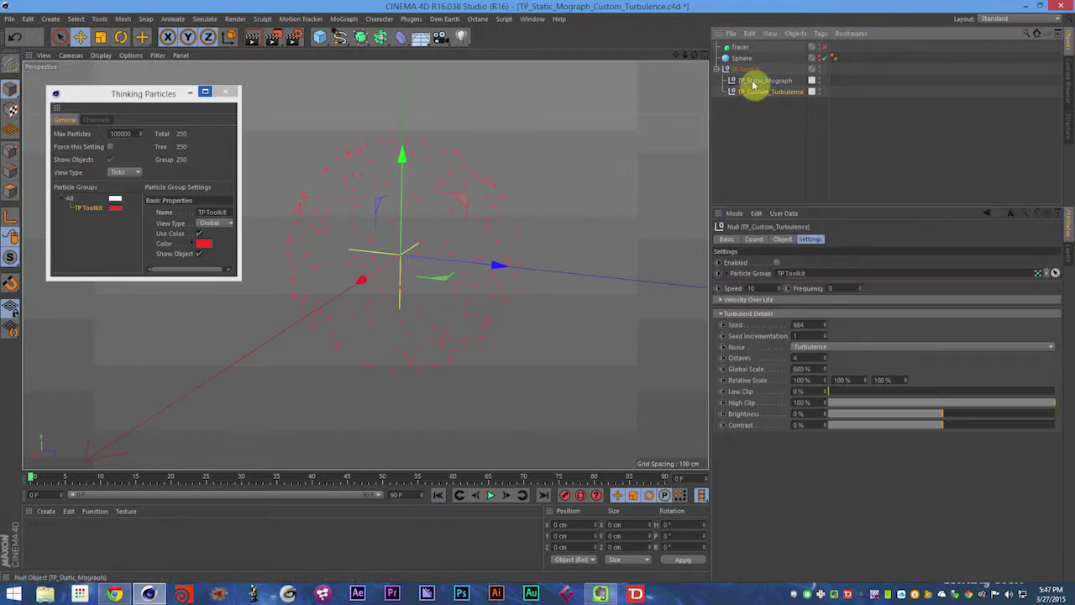
left_click(754, 81)
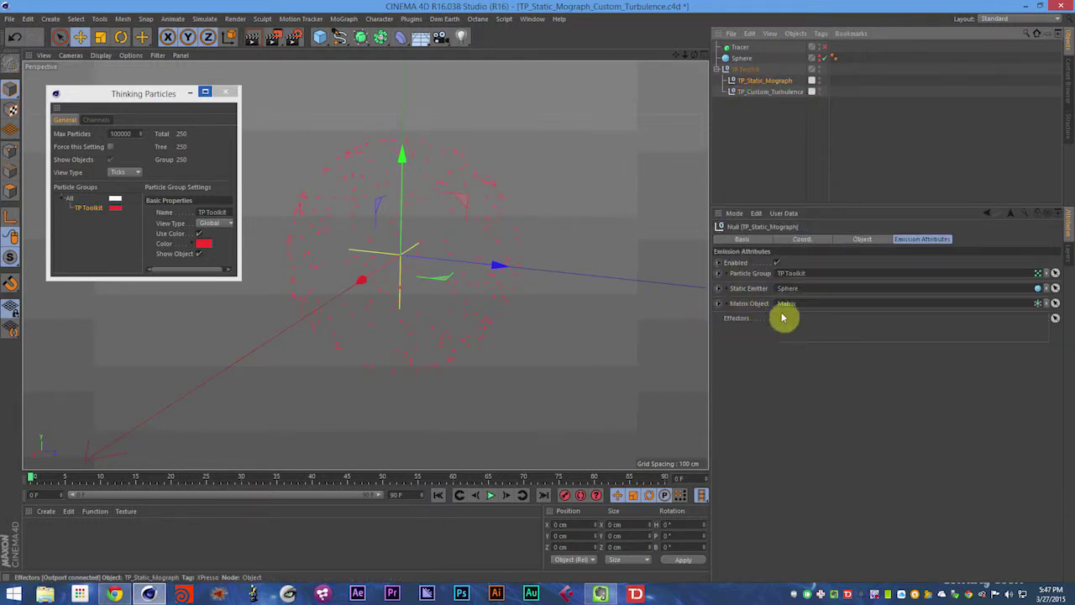
key("shift+c")
type("ra")
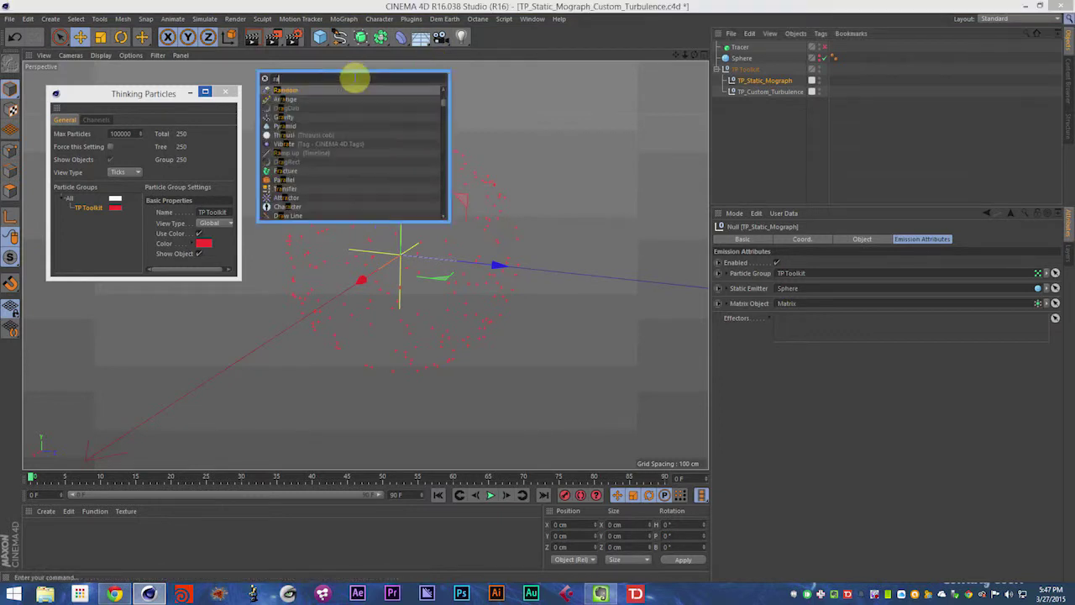
type("ndom")
key("Return")
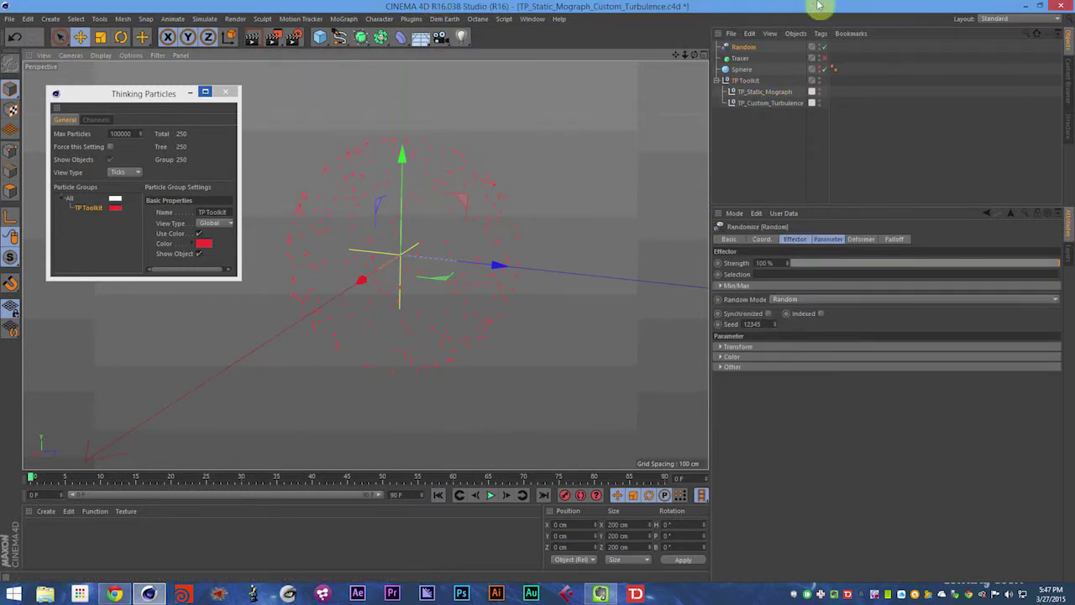
left_click(765, 92)
left_click_drag(740, 47, 830, 331)
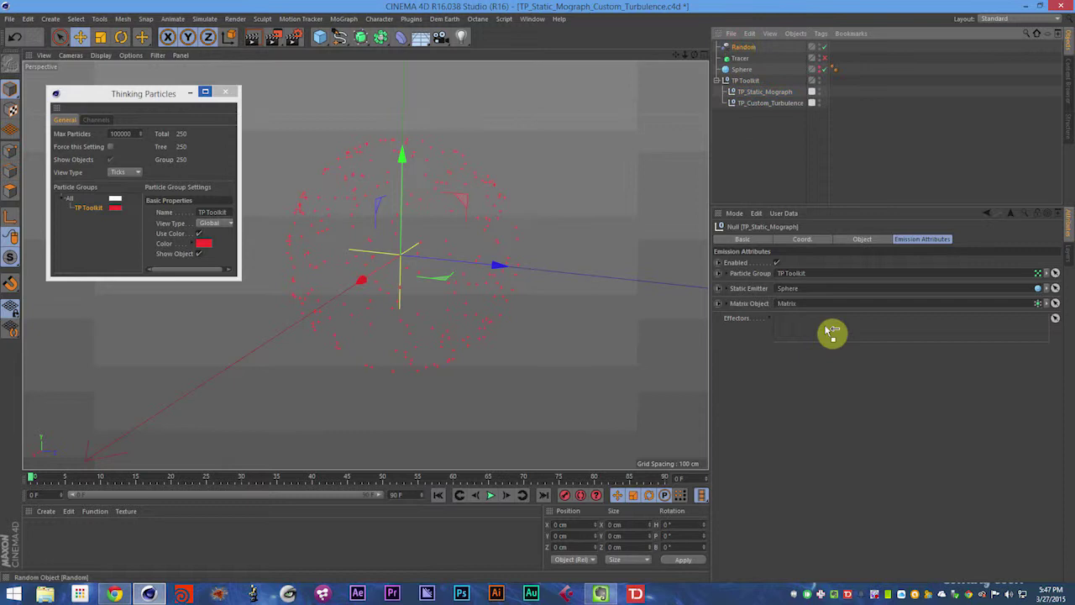
Step: Set the Random effector's mode to Noise and play back with an animation speed of 10 %, followed by 40 %
left_click(779, 47)
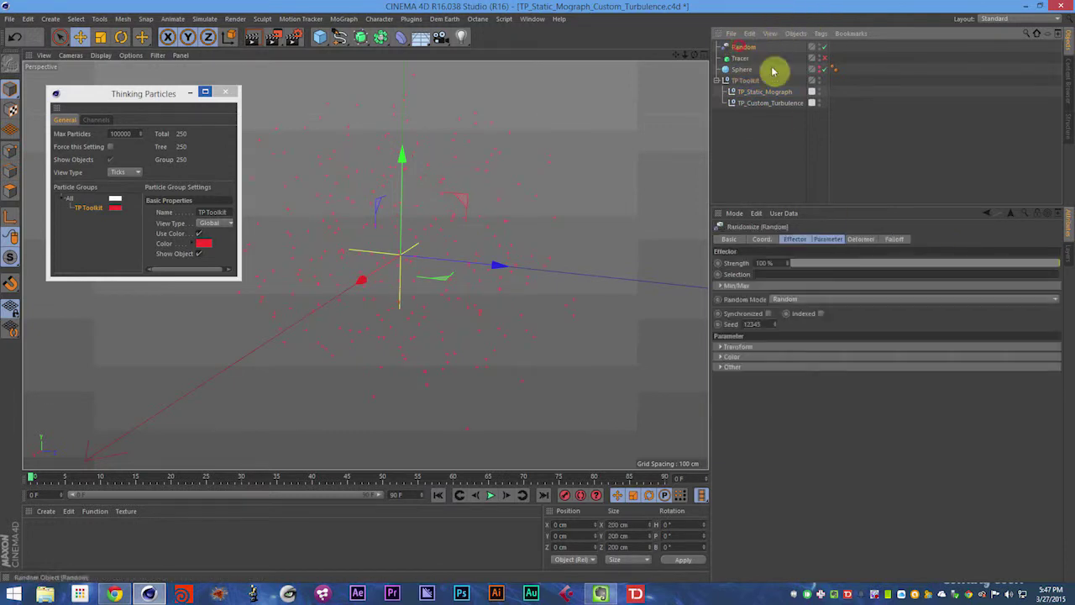
left_click(785, 299)
left_click(789, 333)
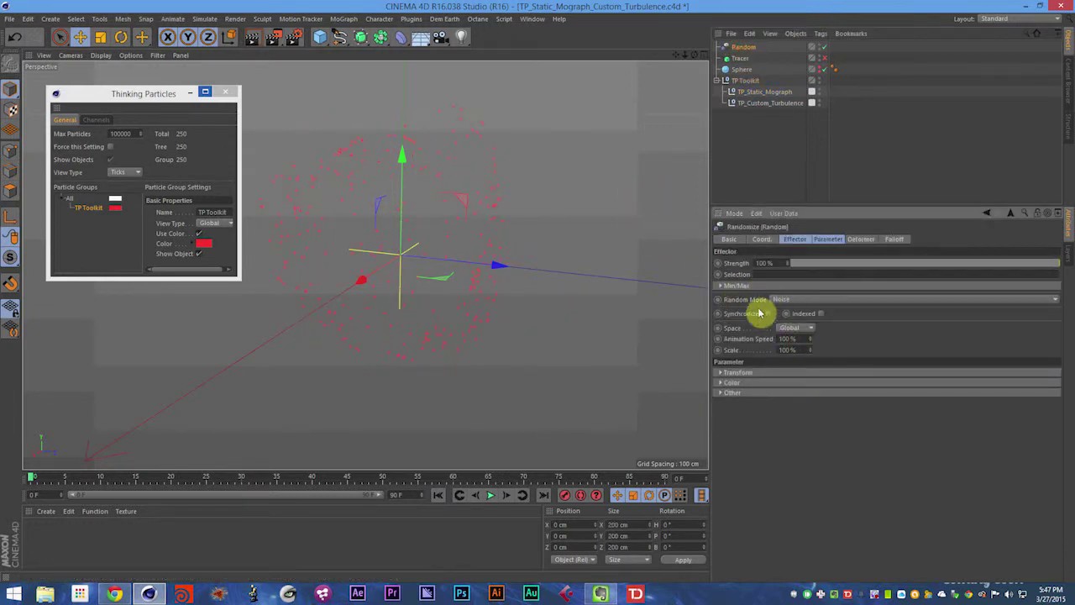
left_click(787, 339)
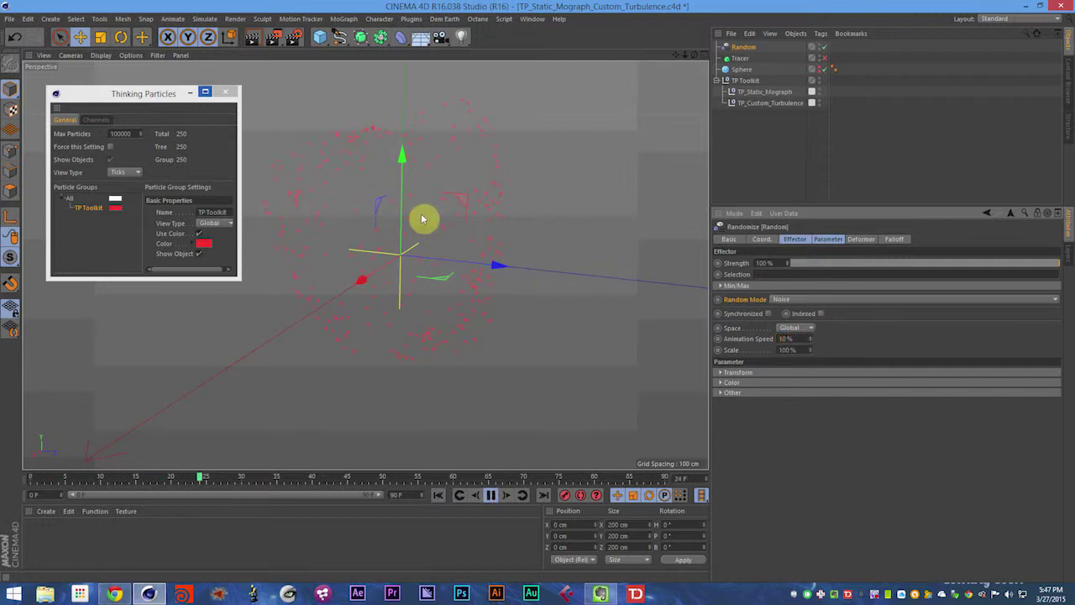
left_click_drag(788, 338, 765, 344)
type("40")
key("Return")
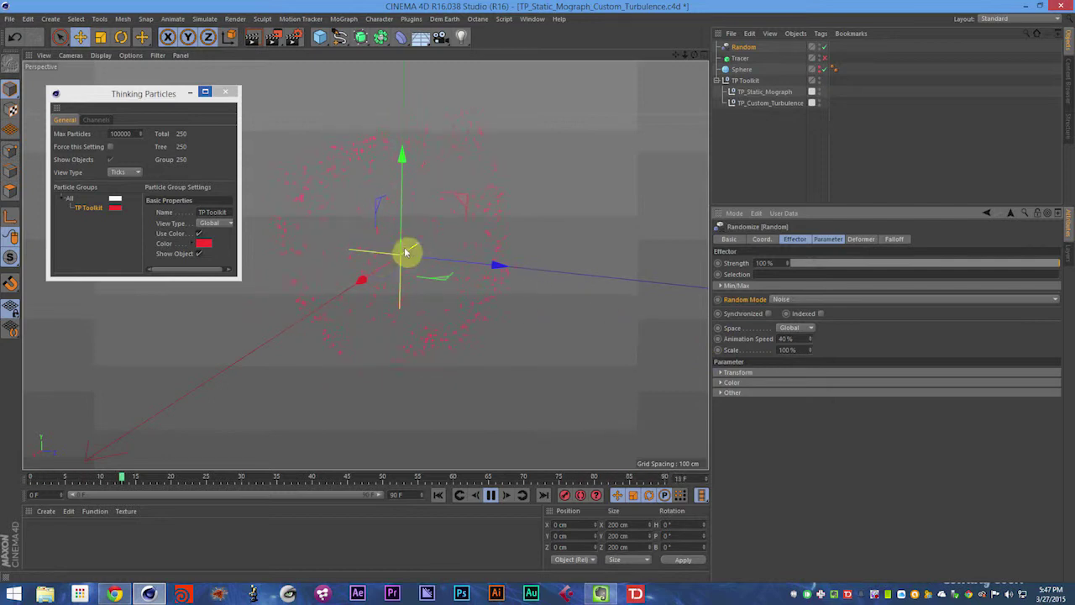
Step: Try a noise scale of 250 % on the Random effector, followed by 20 %, and stop the playback
double_click(784, 350)
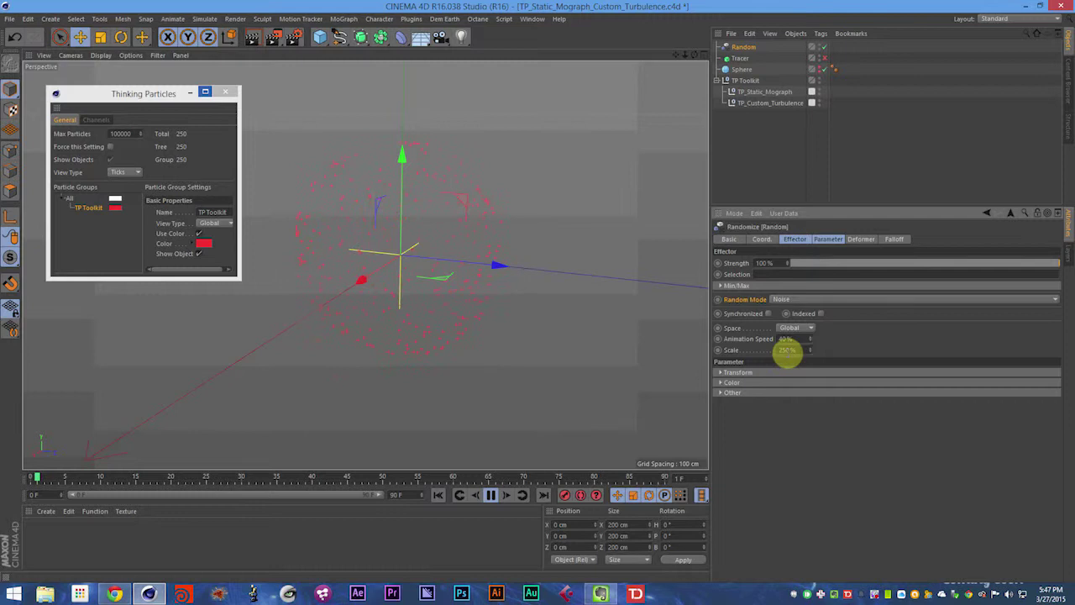
left_click_drag(788, 353, 765, 358)
type("20")
key("Return")
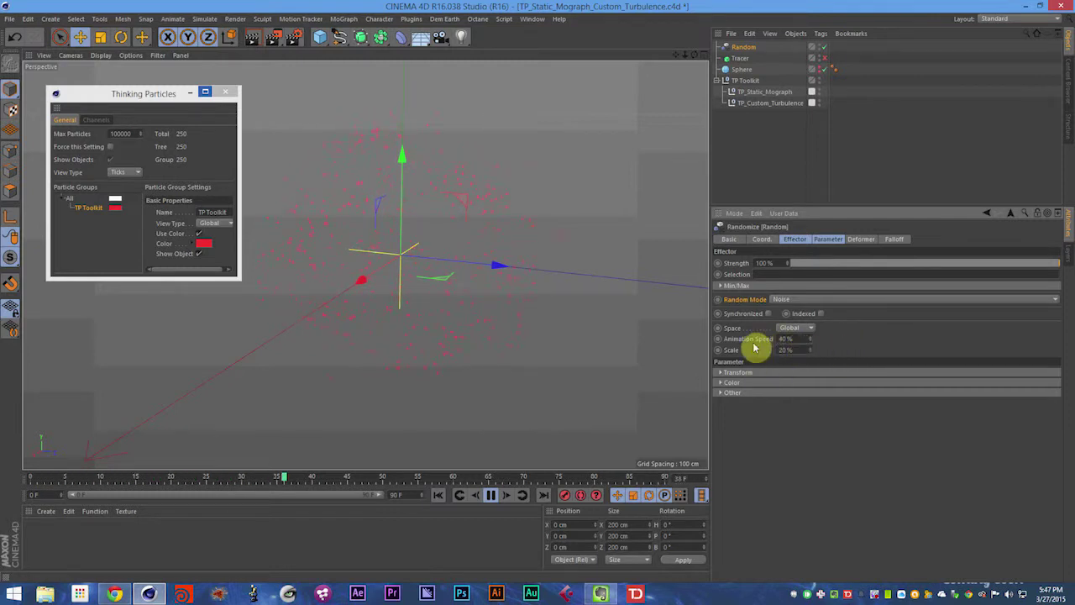
key("F8")
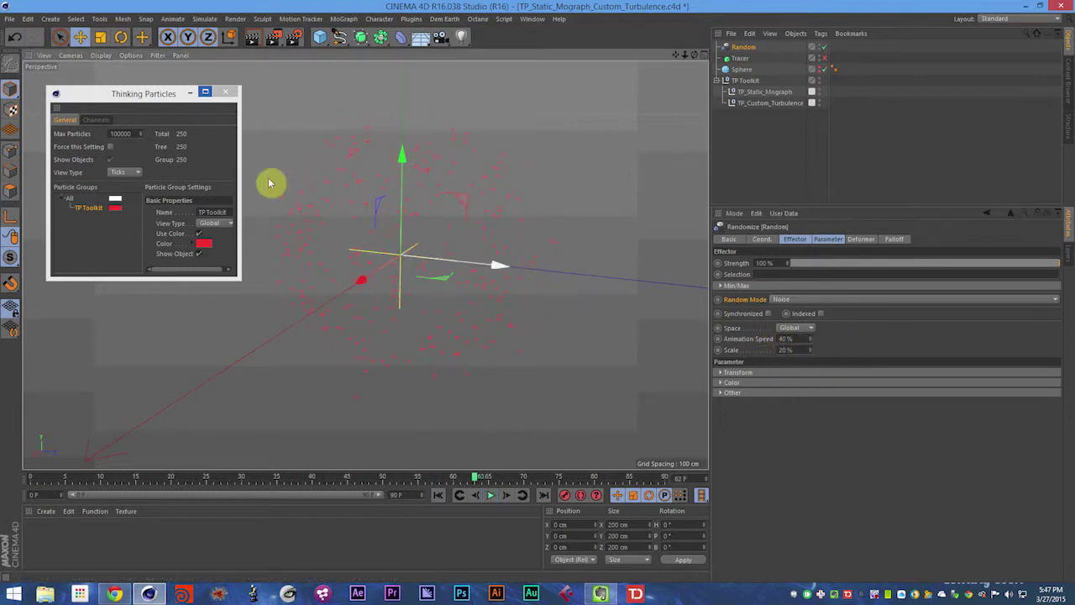
Step: Change the TP Toolkit particle group's color to blue with a hue of 211°, play the animation, and save the scene
left_click(117, 210)
left_click(144, 165)
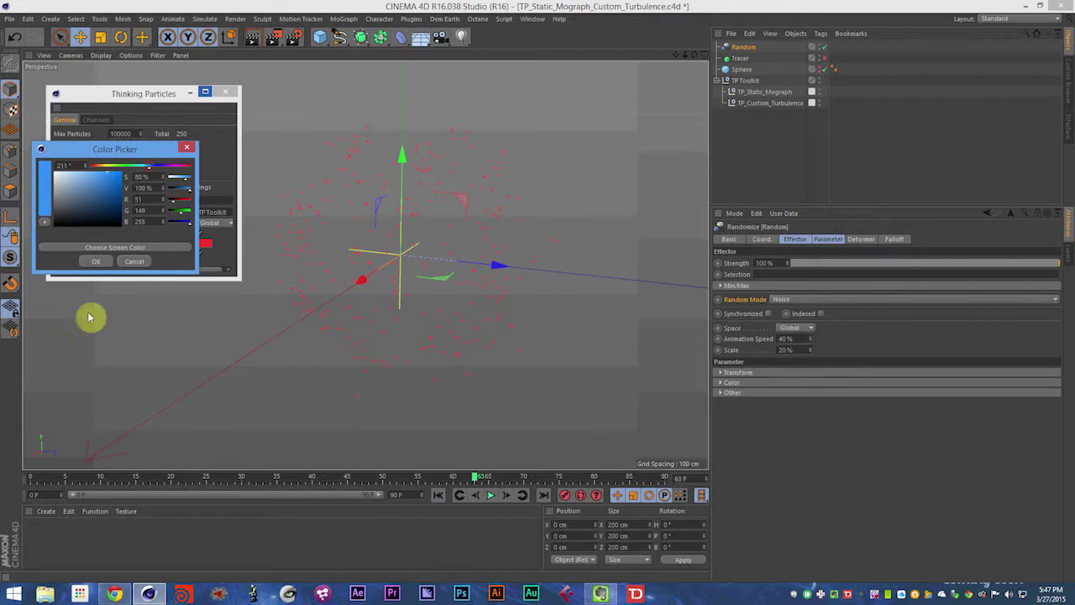
left_click(94, 261)
key("F8")
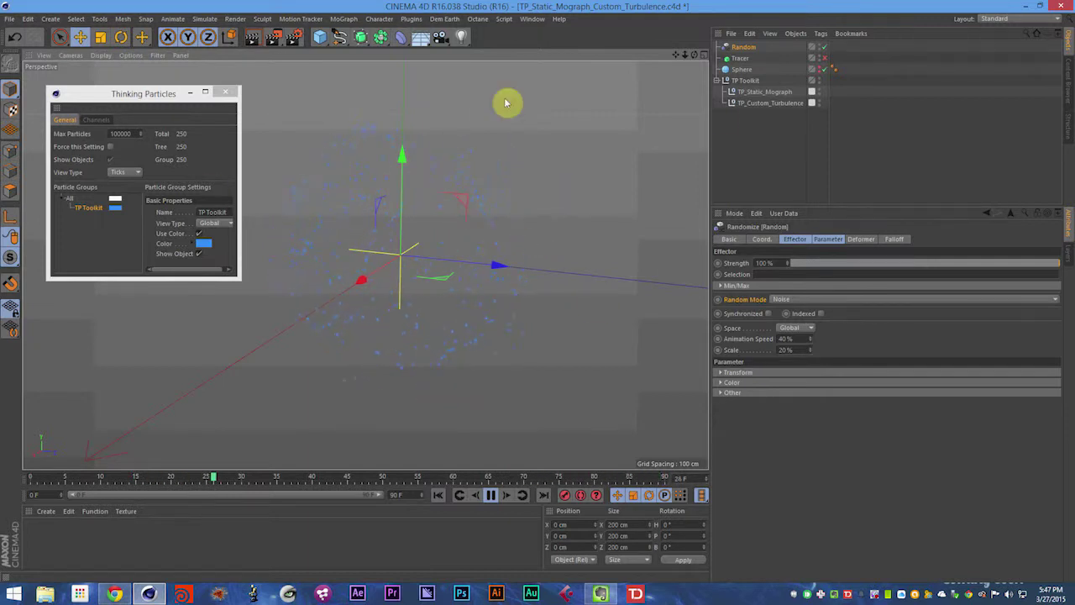
left_click(765, 102)
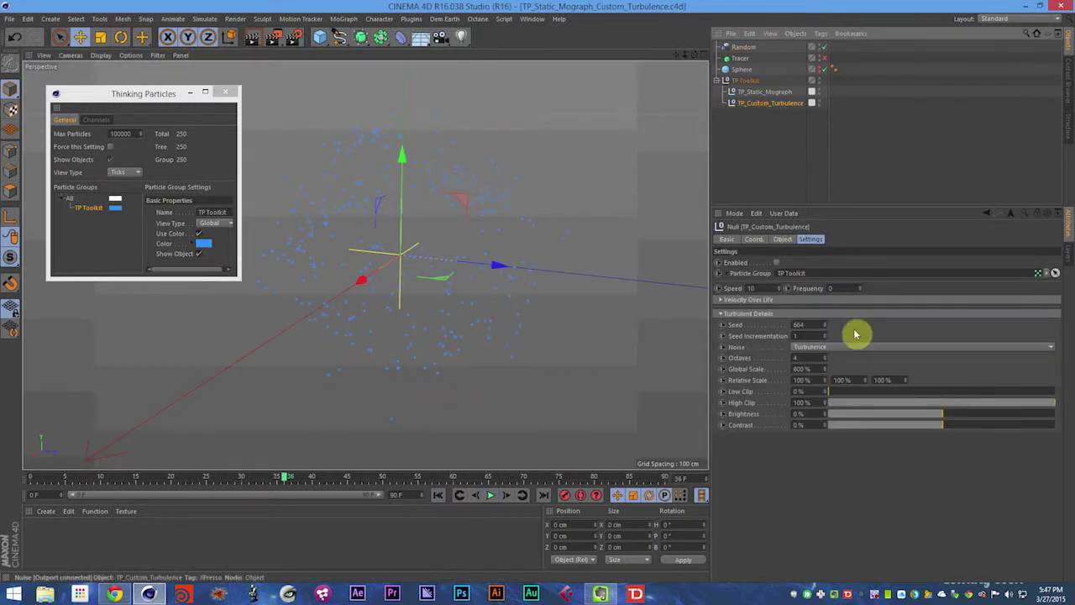
key("ctrl+s")
Step: Enable TP_Custom_Turbulence and the Tracer, and preview the particle motion with the Random effector disabled
left_click(760, 92)
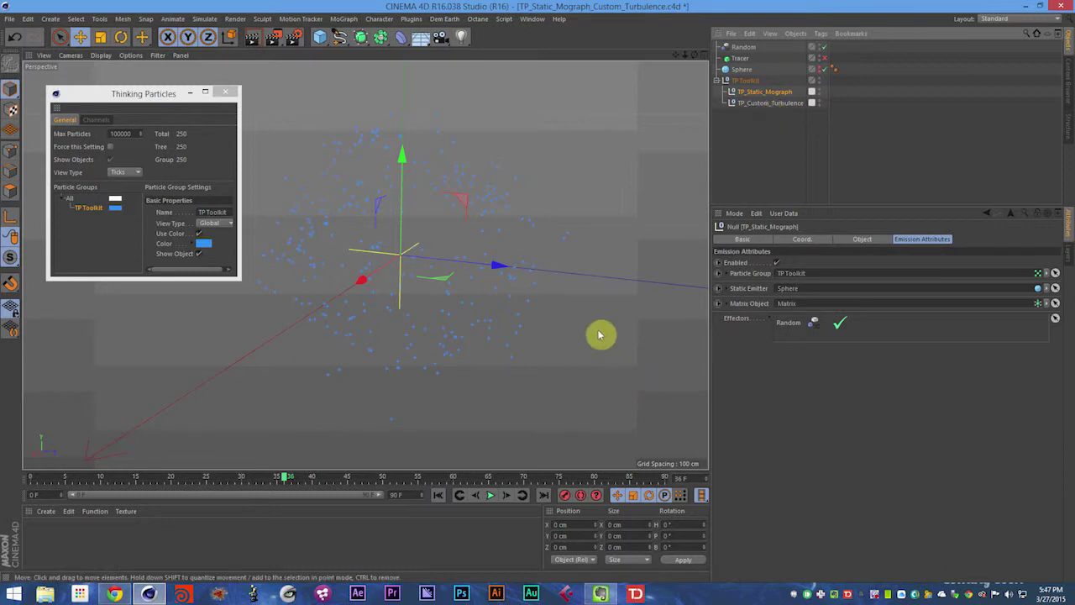
left_click(749, 103)
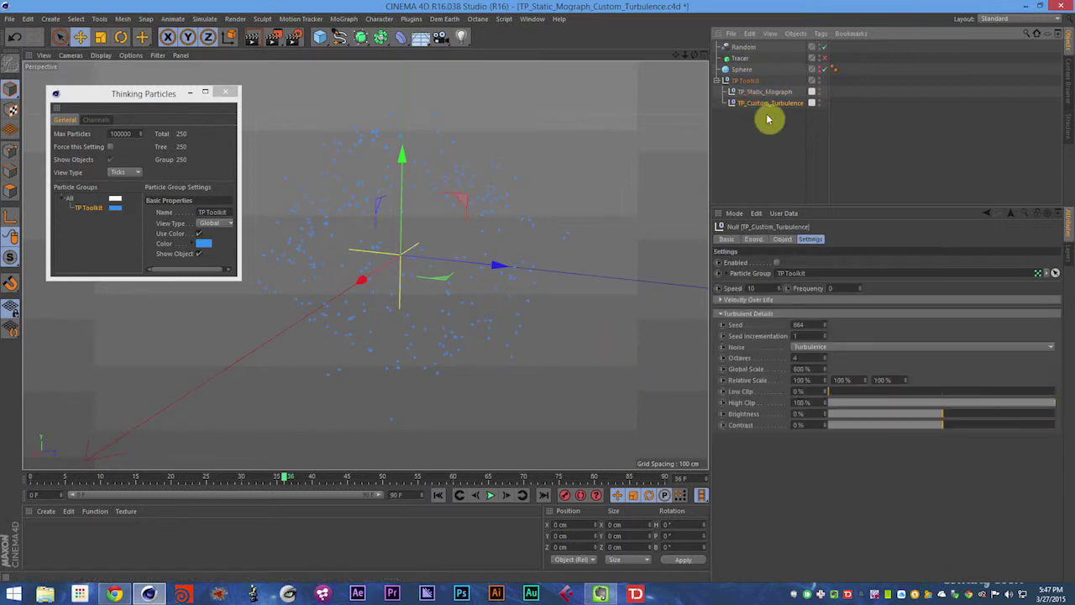
left_click(776, 263)
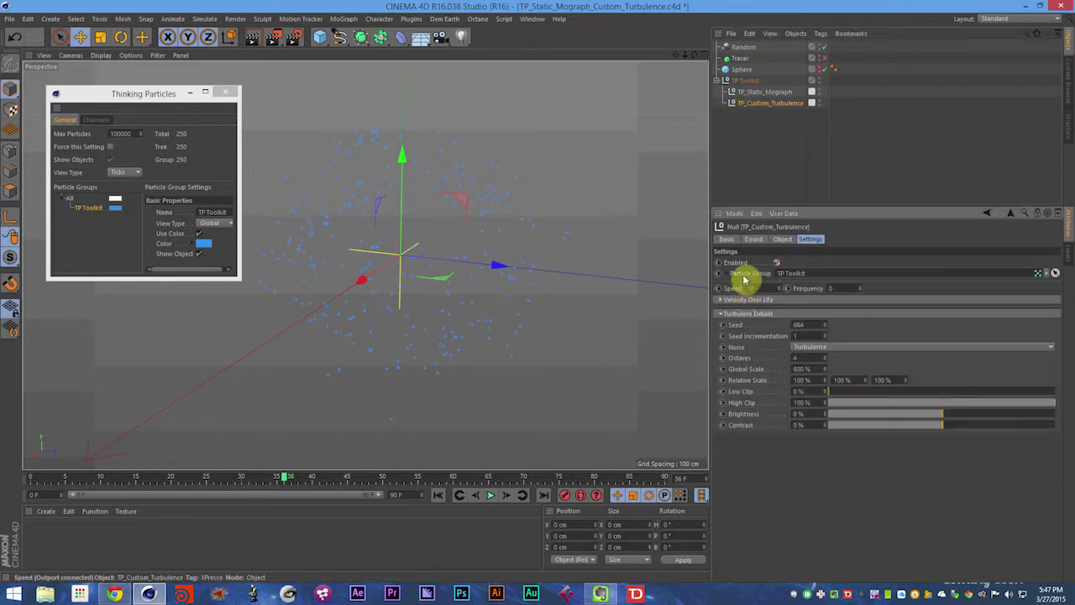
left_click(825, 58)
key("F8")
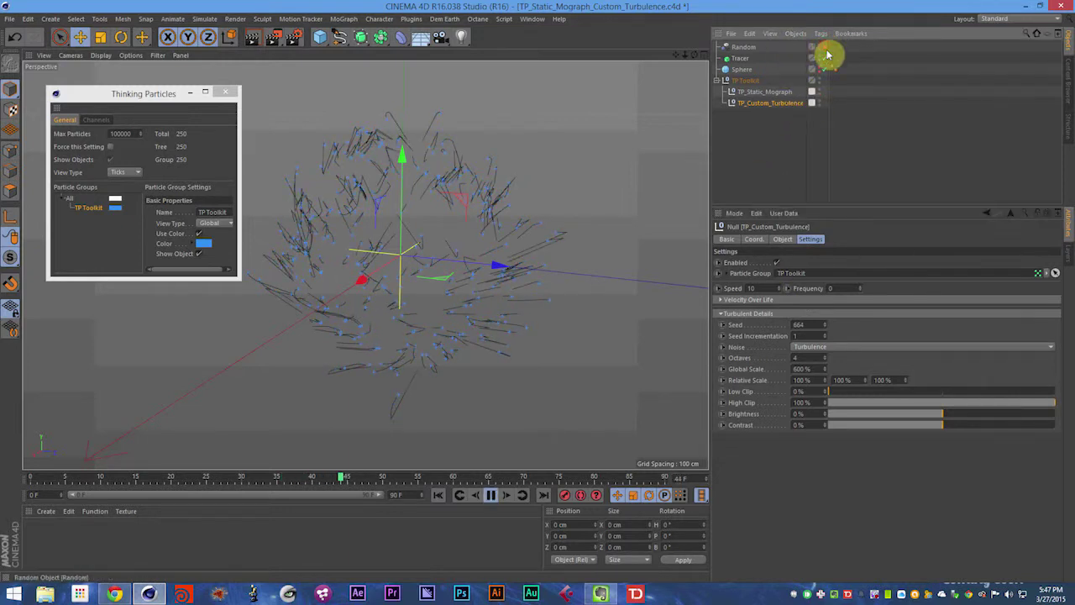
key("shift+f")
key("F8")
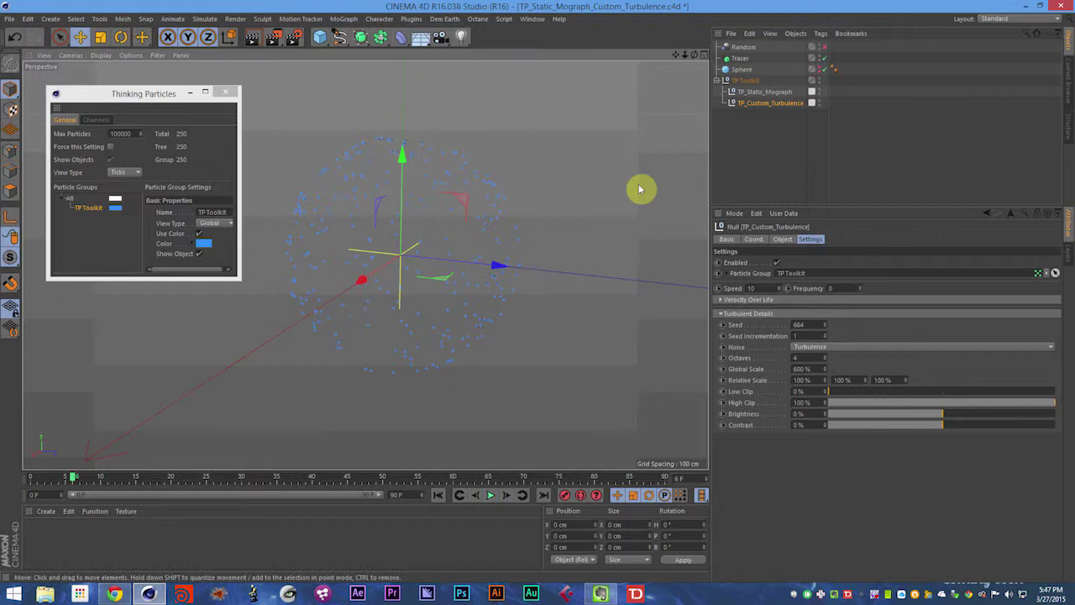
Step: Reduce the Matrix object's count to 25 and preview the traced particles, re-enabling the Random effector
left_click(756, 91)
left_click(786, 303)
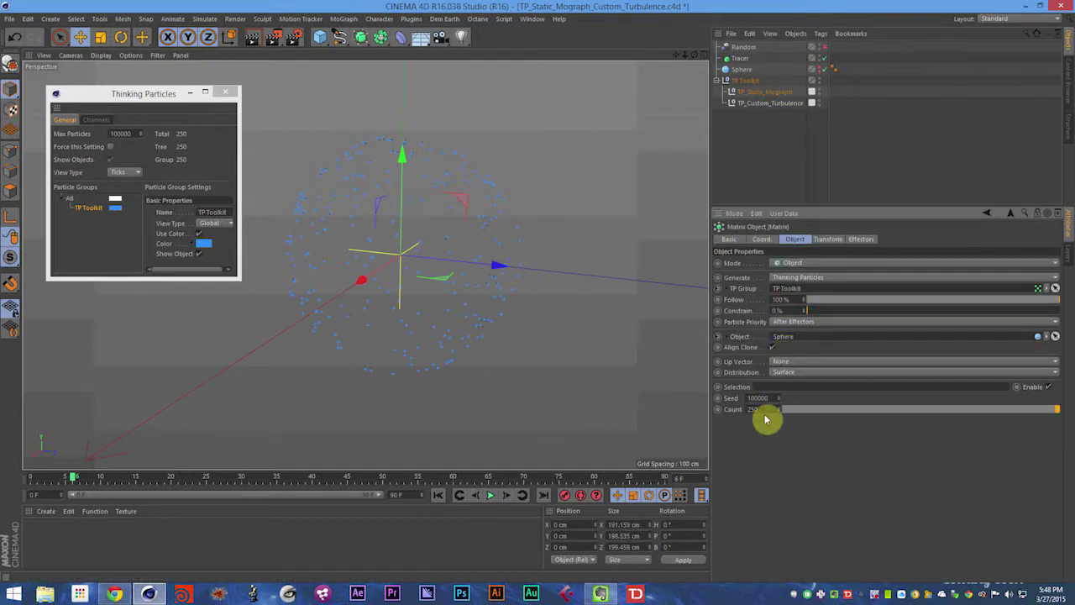
key("BackSpace")
left_click(780, 455)
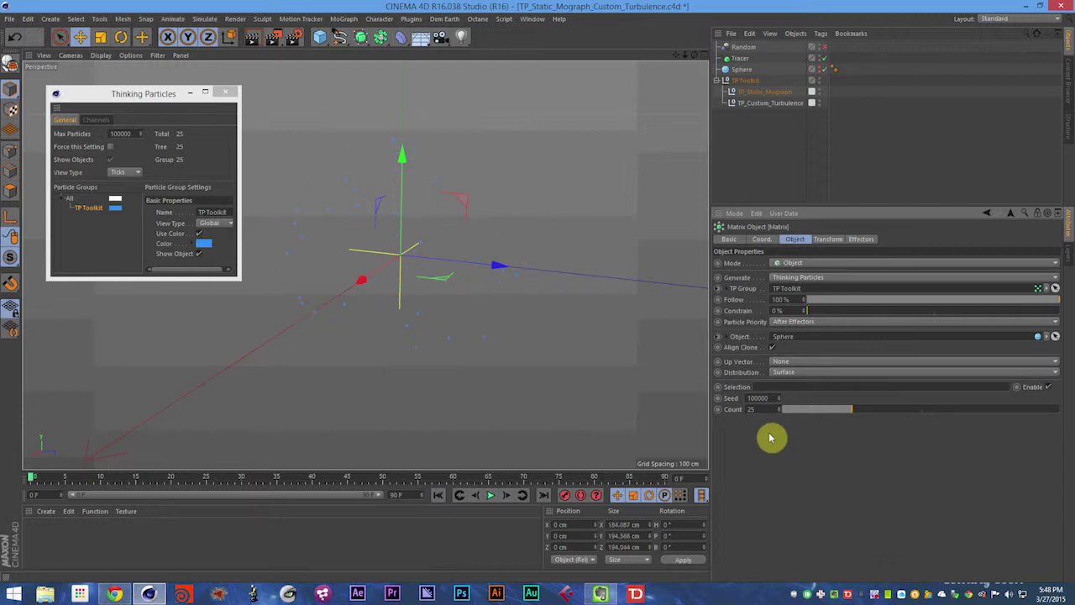
key("F8")
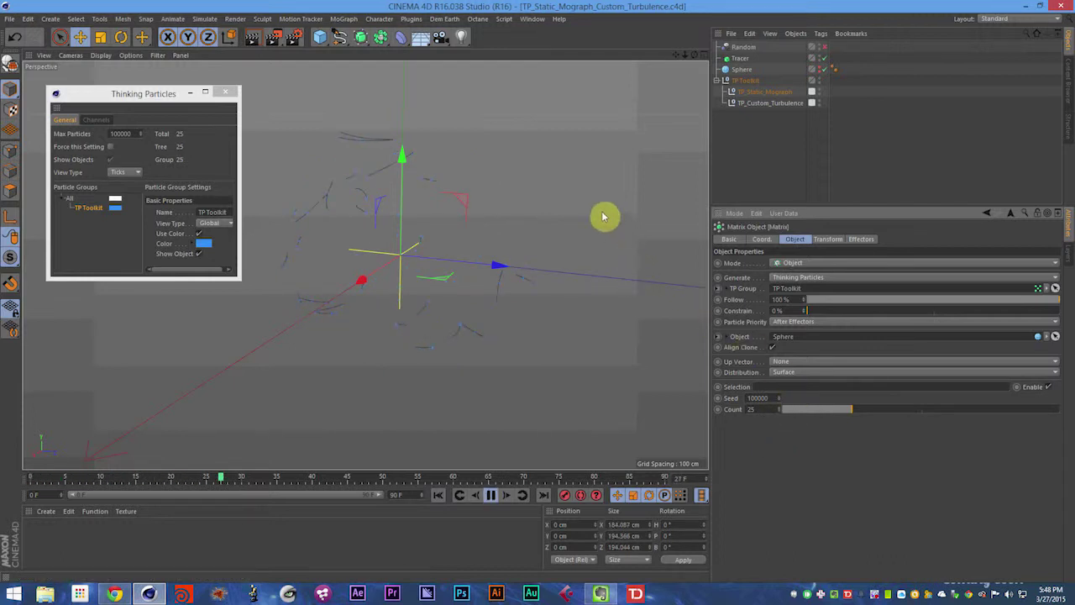
left_click(824, 47)
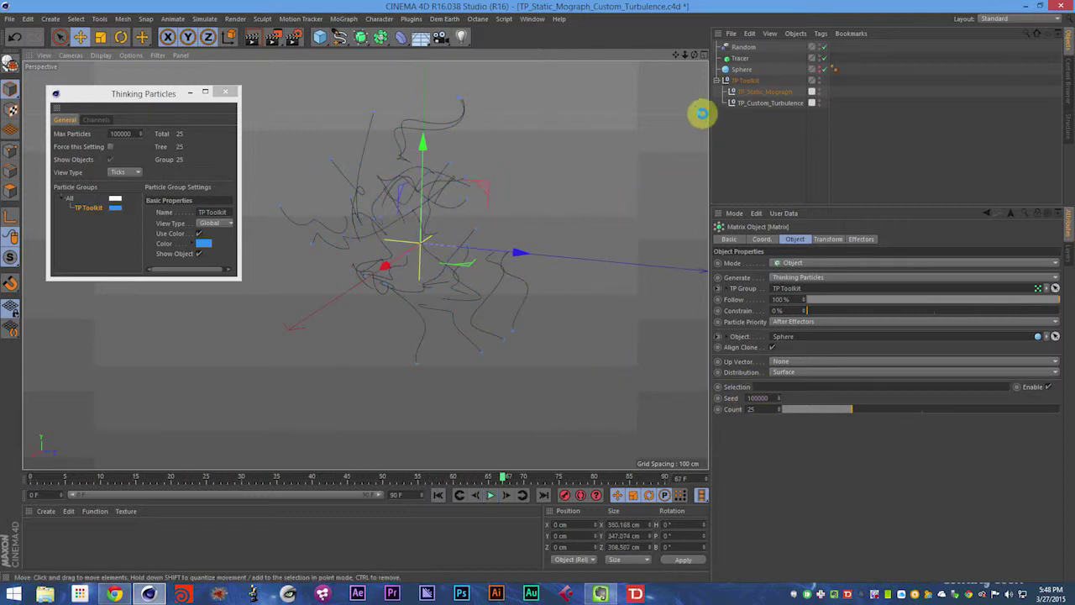
Step: Add a Figure primitive to the scene and assign it as the Static Emitter of TP_Static_Mograph
left_click(760, 103)
left_click(764, 91)
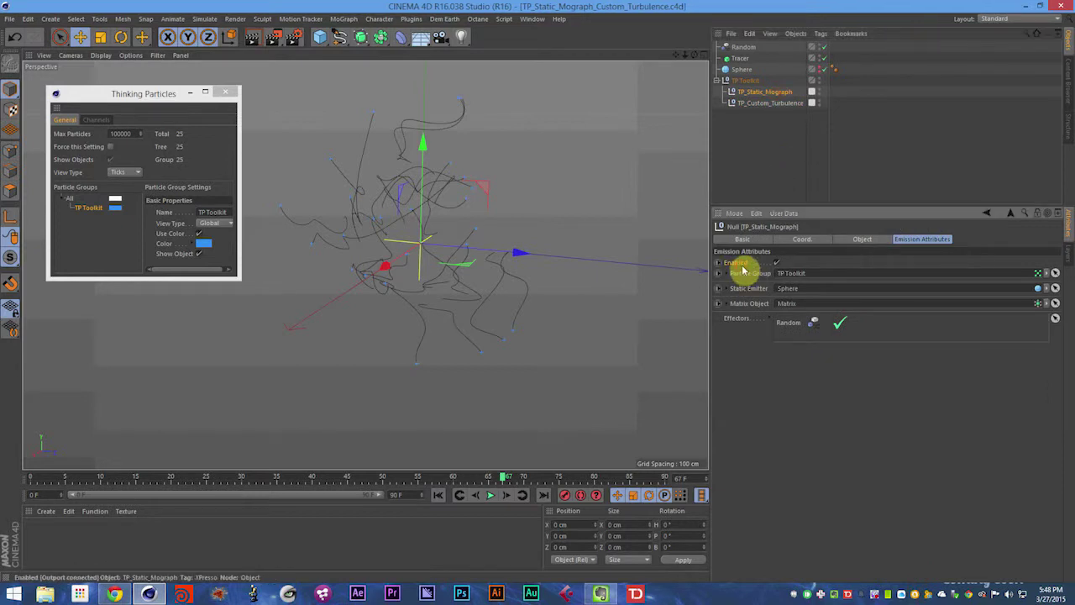
left_click(776, 263)
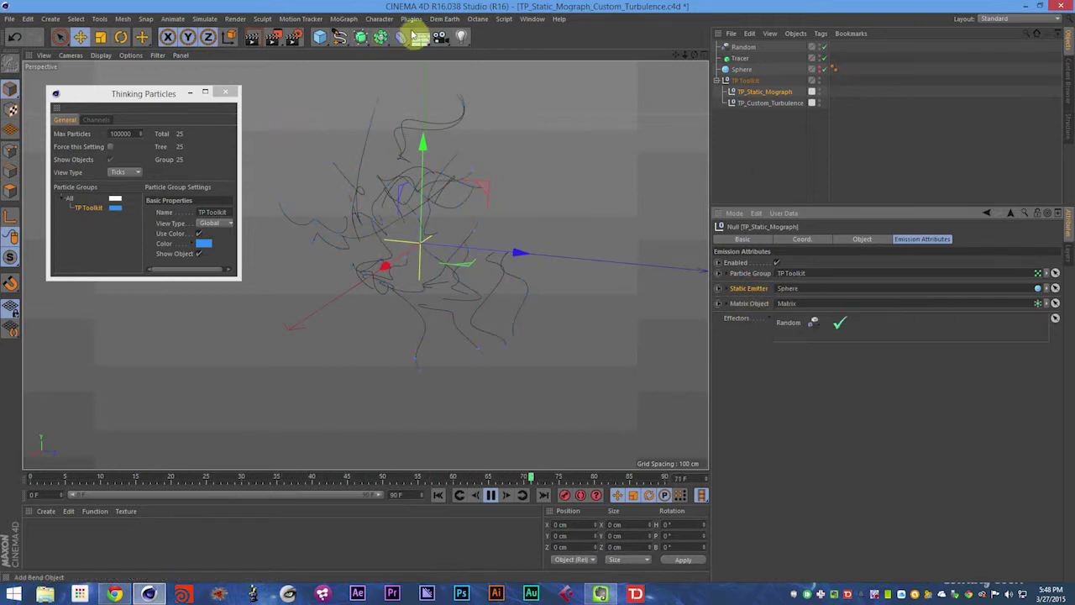
left_click_drag(320, 37, 496, 113)
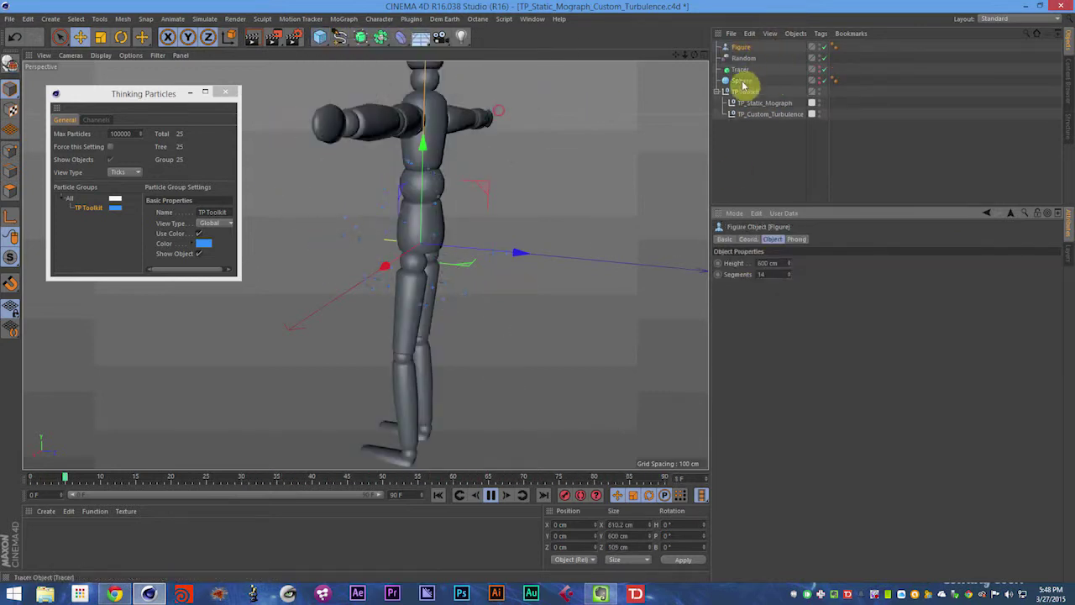
left_click(760, 102)
left_click_drag(741, 47, 792, 306)
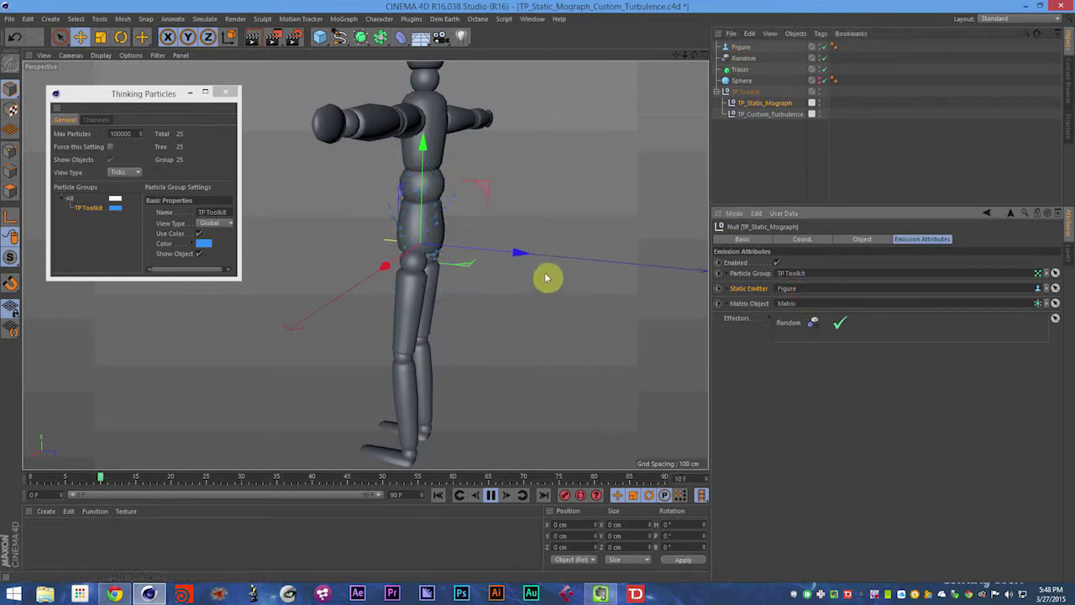
left_click(357, 204)
left_click_drag(359, 208, 504, 262, "alt")
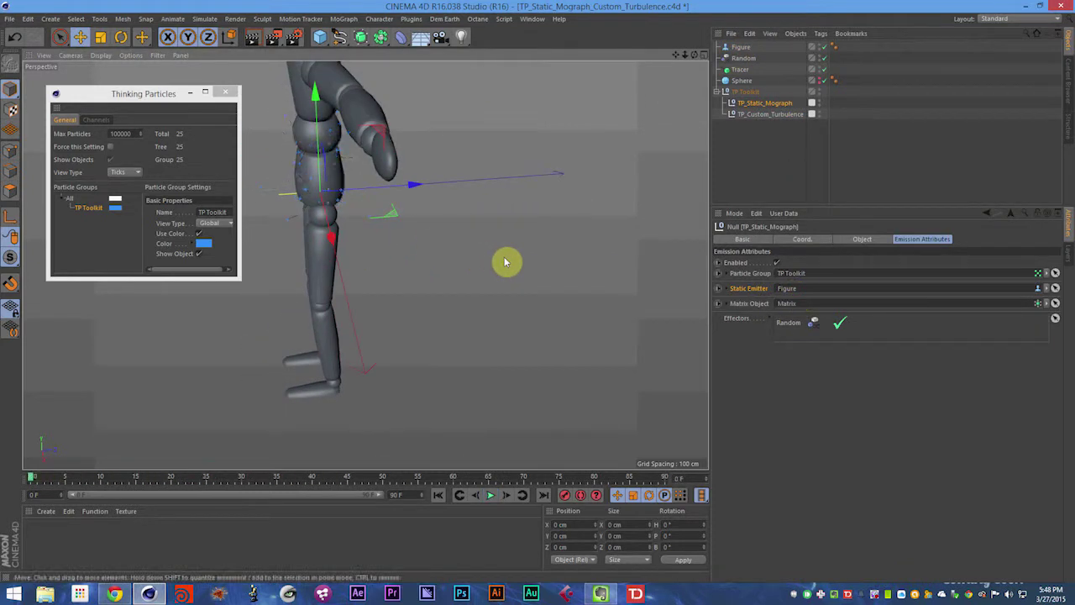
Step: Make the Figure editable, select all its children, and merge the hierarchy into one polygon object with Connect Objects + Delete
left_click(745, 48)
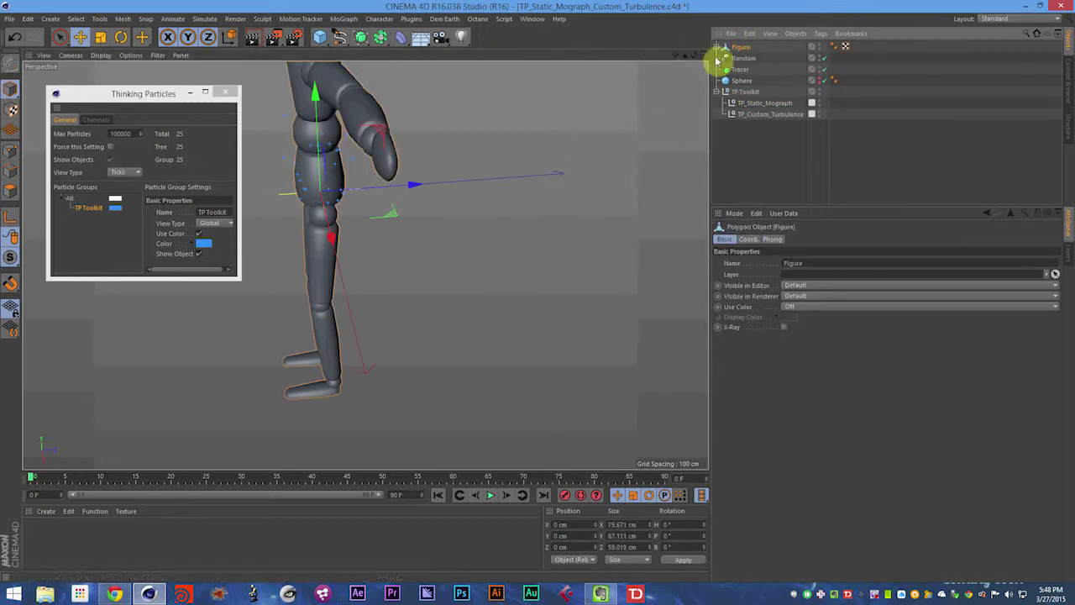
right_click(743, 47)
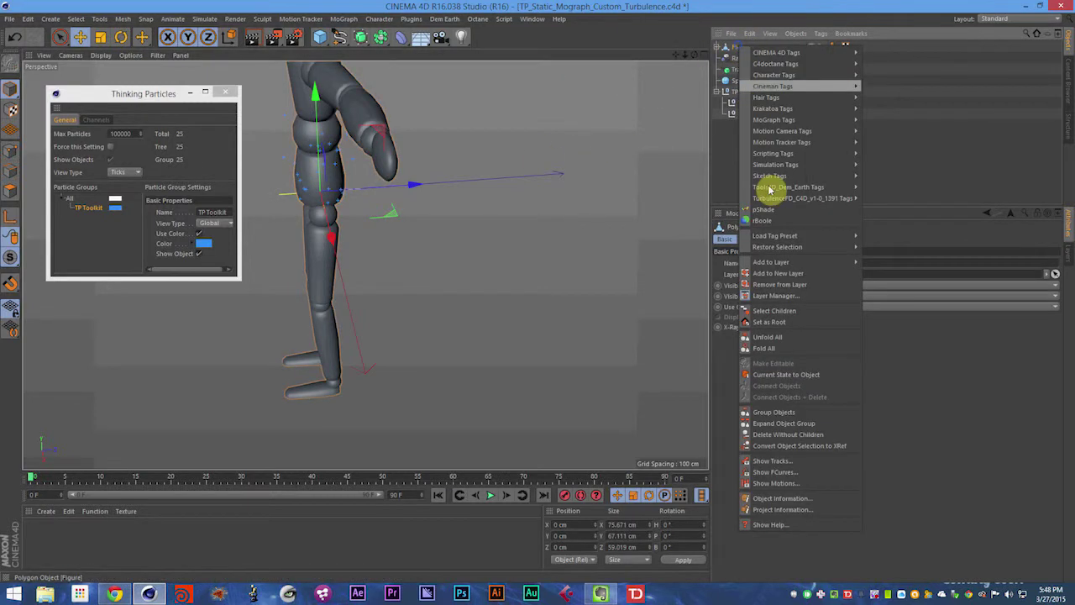
left_click(783, 311)
right_click(745, 51)
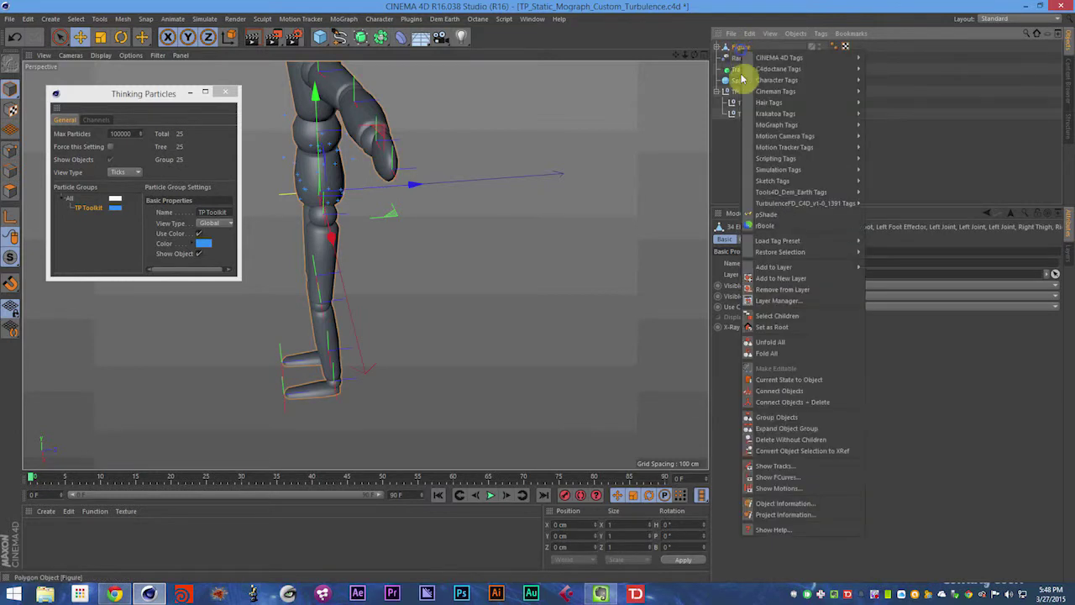
left_click(786, 394)
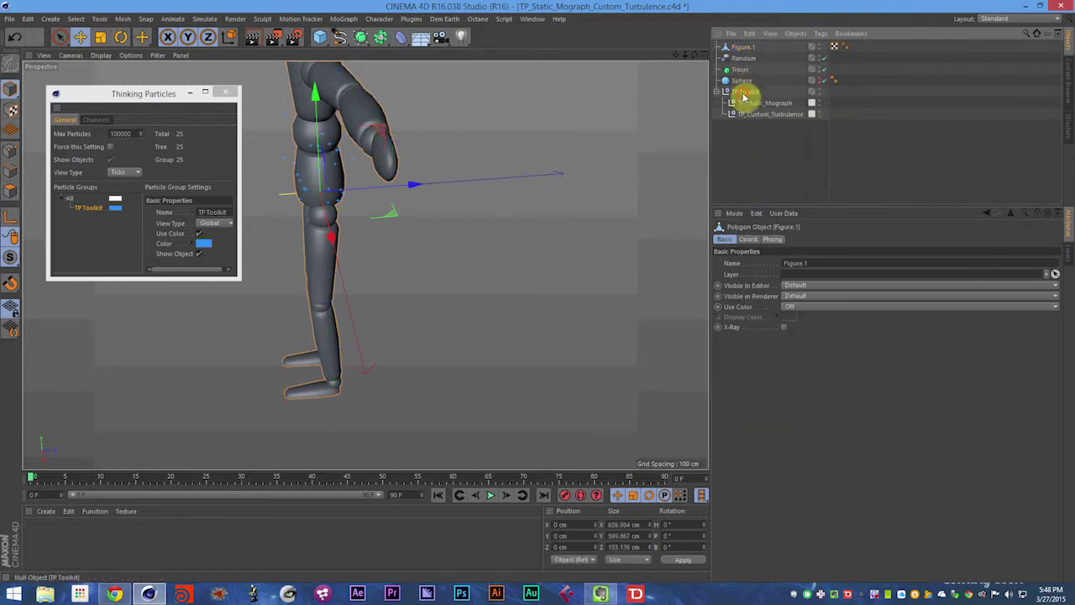
Step: Assign the merged figure mesh as TP_Static_Mograph's Static Emitter and preview the particle animation around it
left_click(750, 102)
left_click_drag(736, 47, 818, 290)
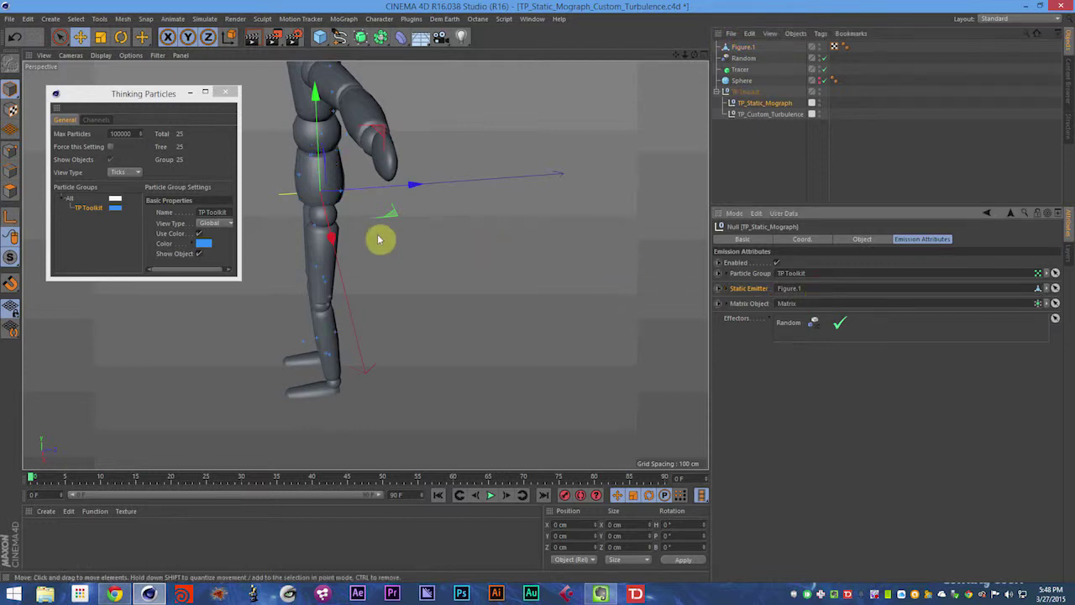
key("F8")
left_click_drag(323, 176, 348, 232, "alt")
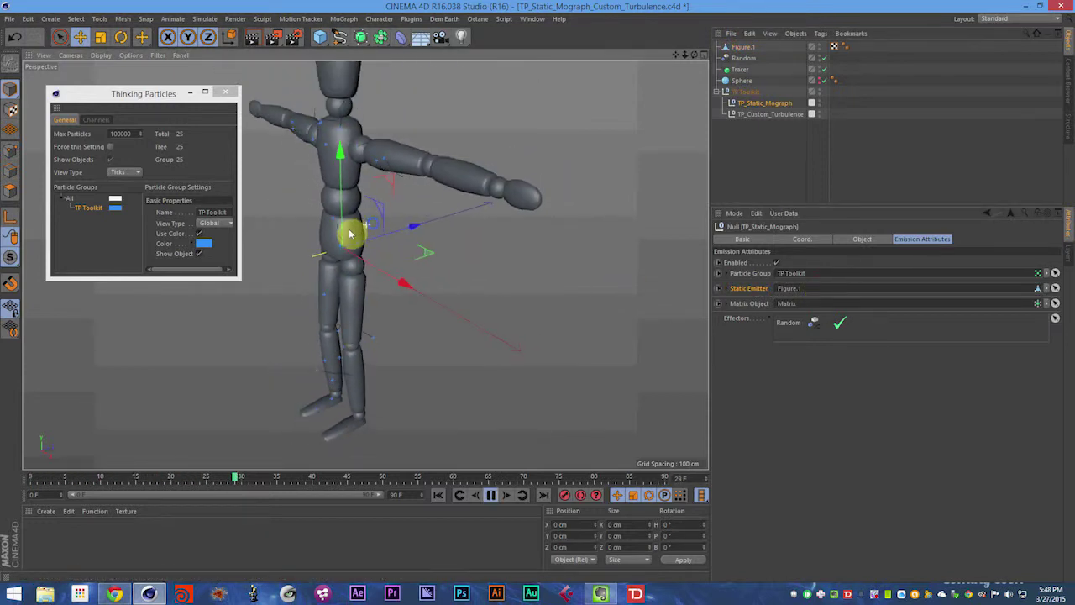
right_click_drag(374, 234, 304, 225, "alt")
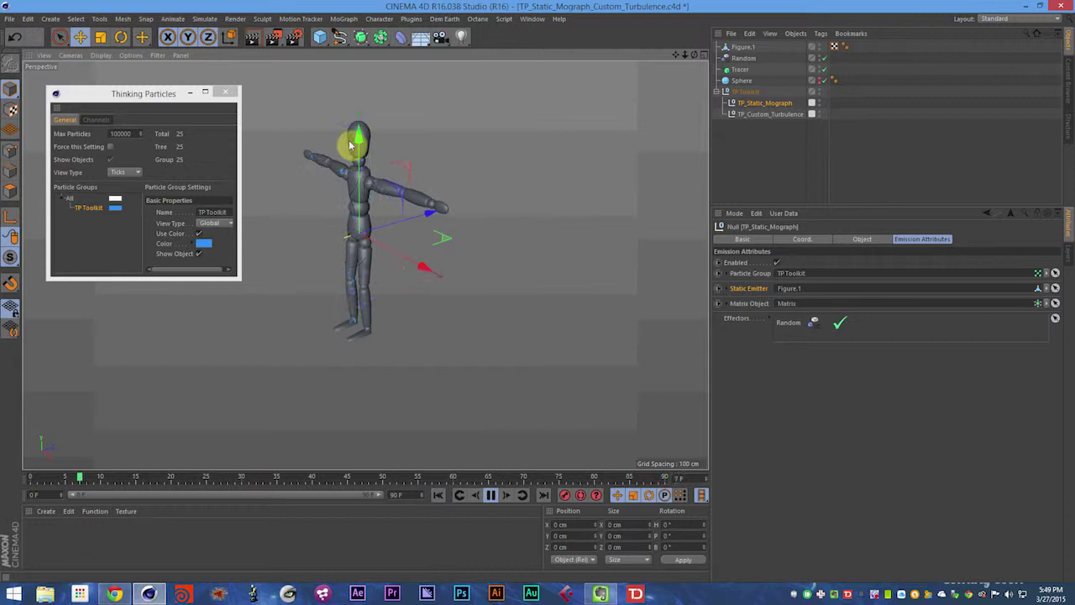
key("F8")
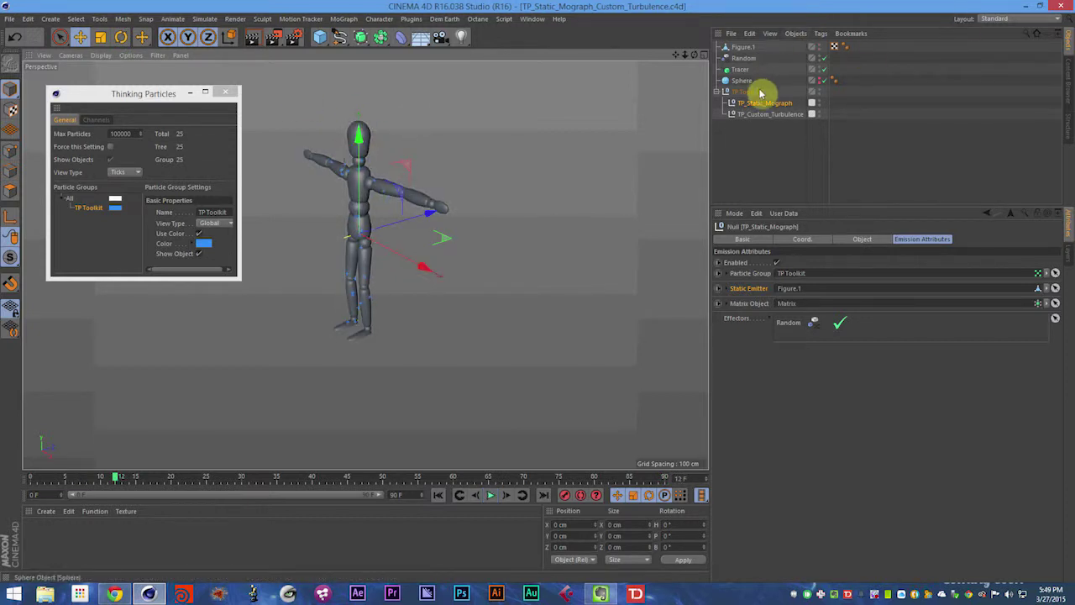
Step: Try the Edge distribution on the Matrix object, followed by Vertex, and return to the start of the animation
left_click(777, 302)
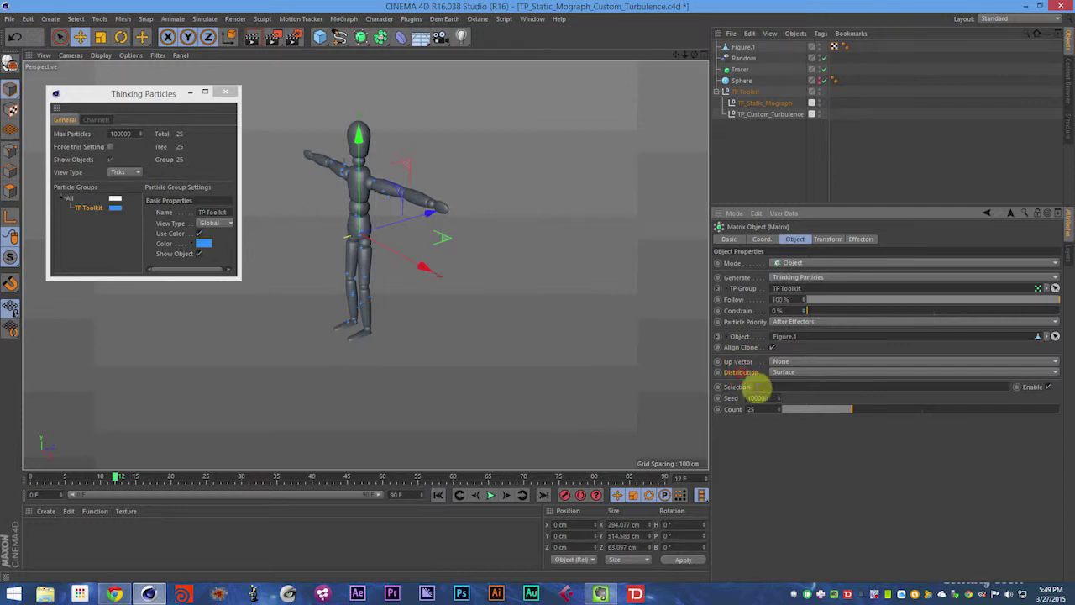
left_click(780, 372)
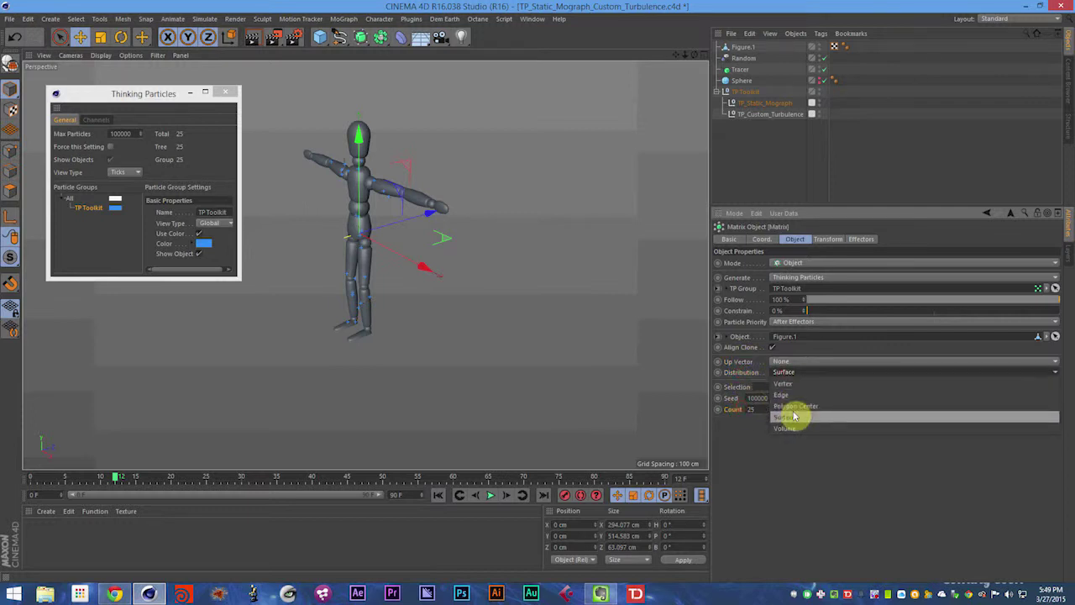
left_click(792, 400)
left_click(792, 362)
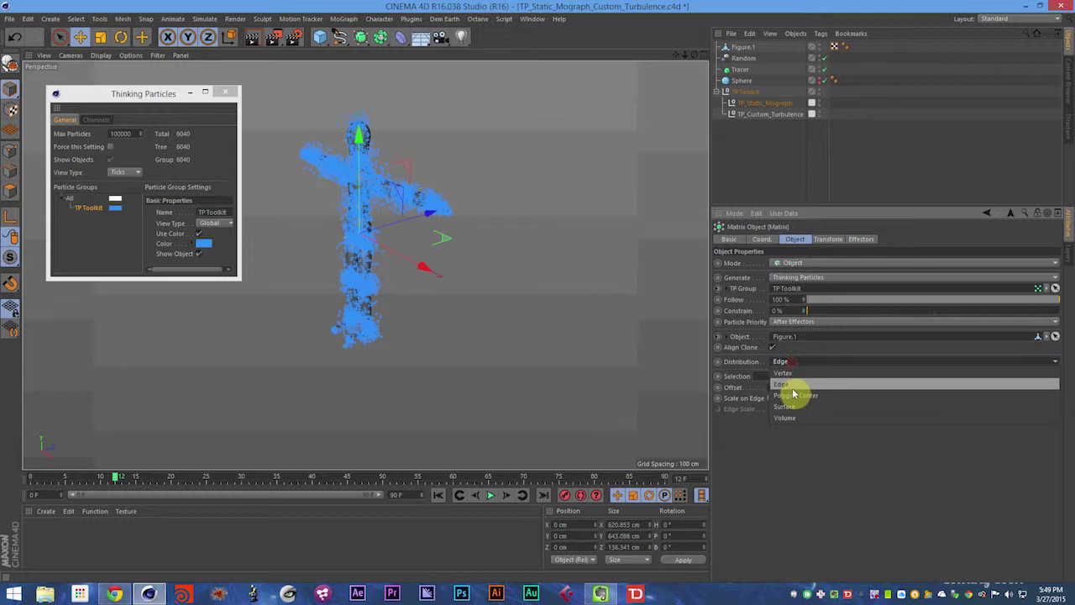
left_click(792, 377)
key("shift+f")
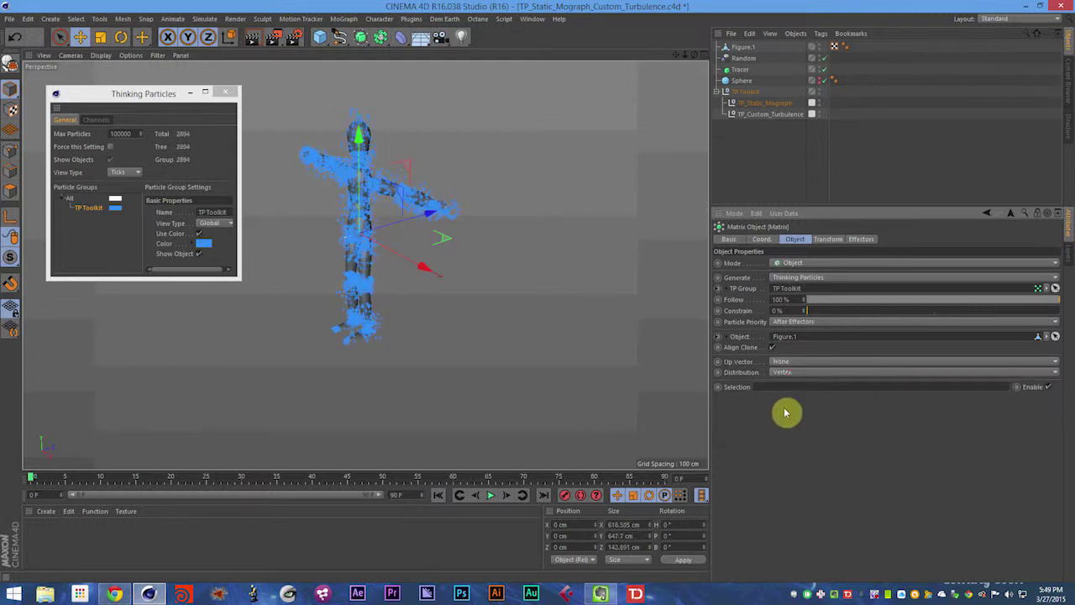
Step: Try the Polygon Center distribution on the Matrix object, preview the particles, and save the scene
left_click(793, 372)
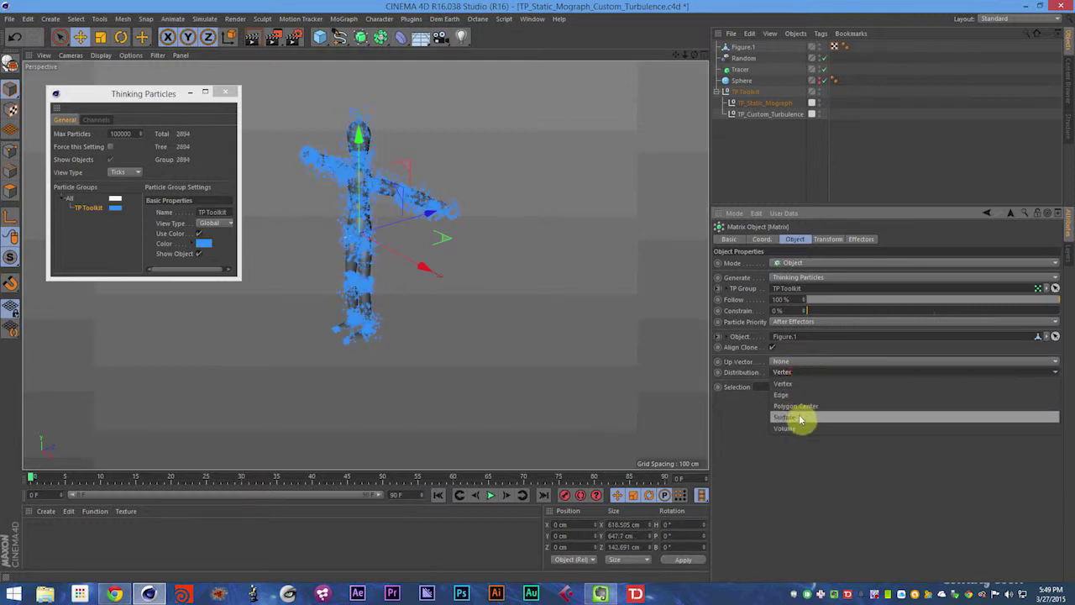
left_click(797, 411)
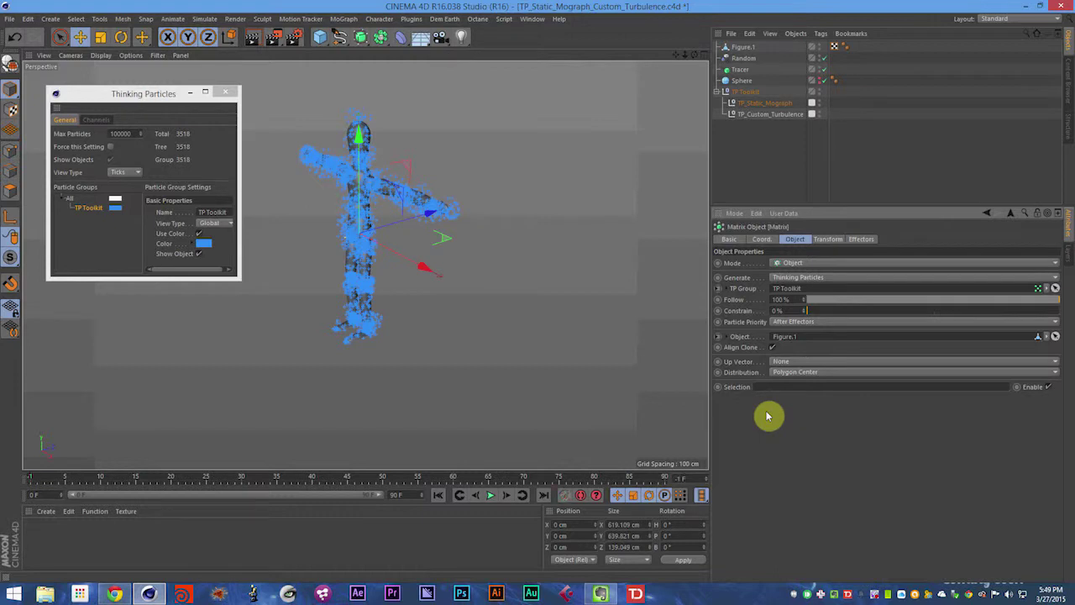
key("F8")
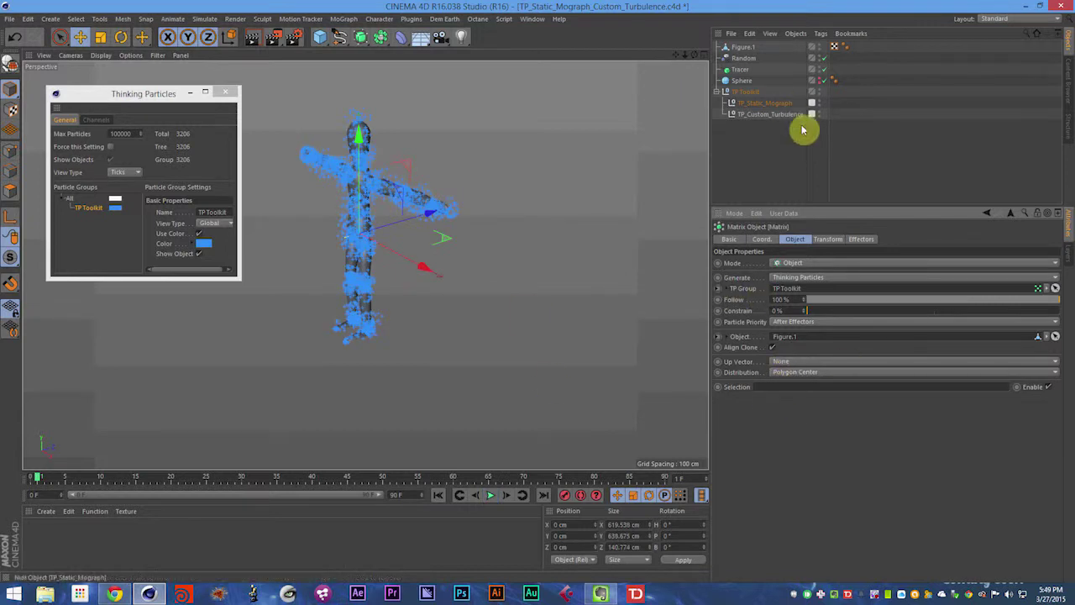
left_click(765, 103)
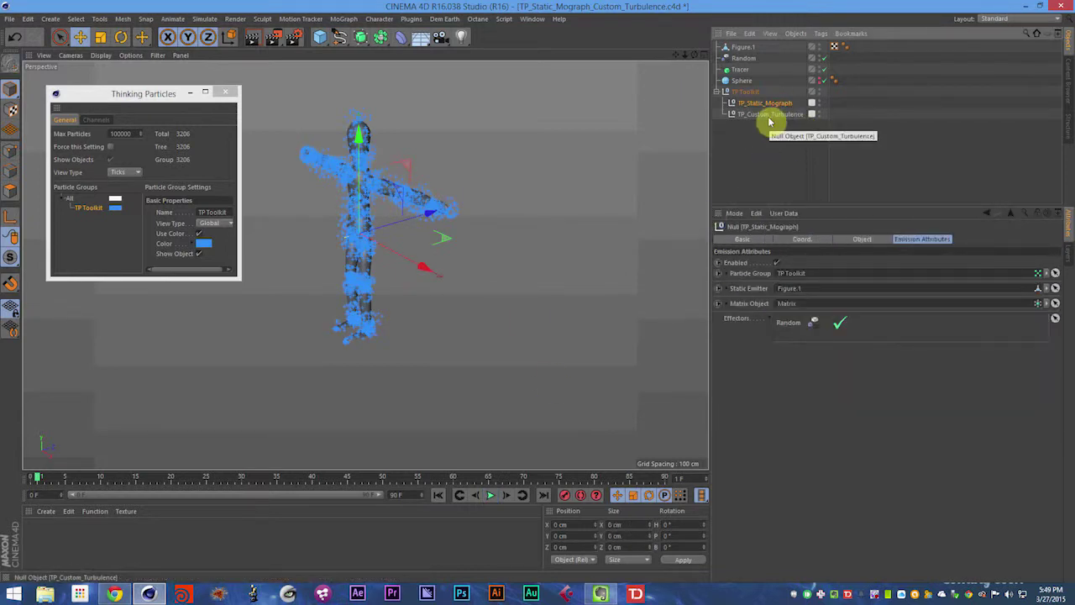
key("ctrl+s")
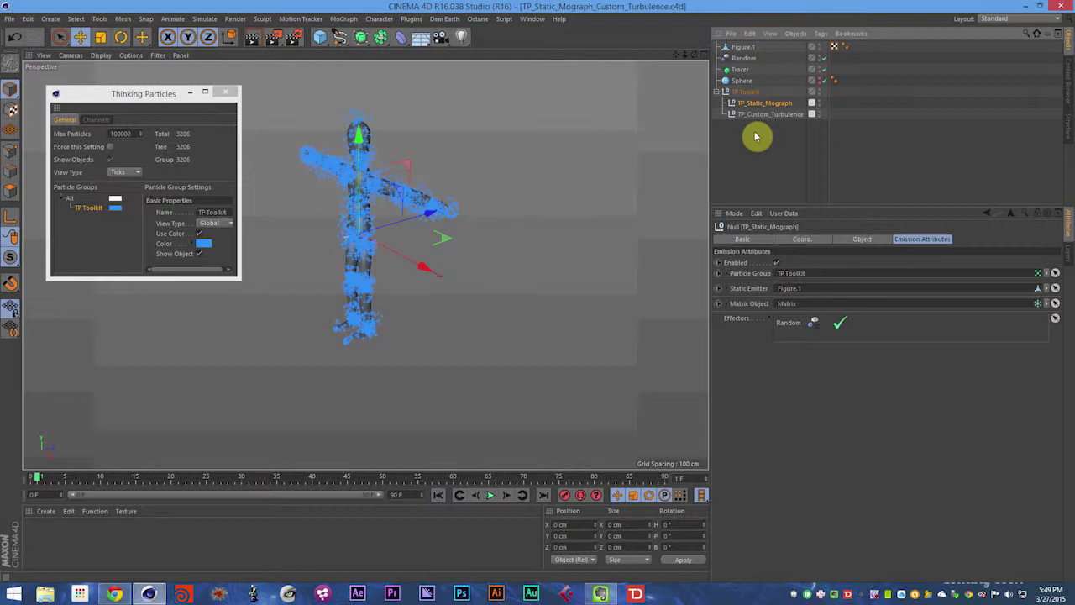
left_click(244, 19)
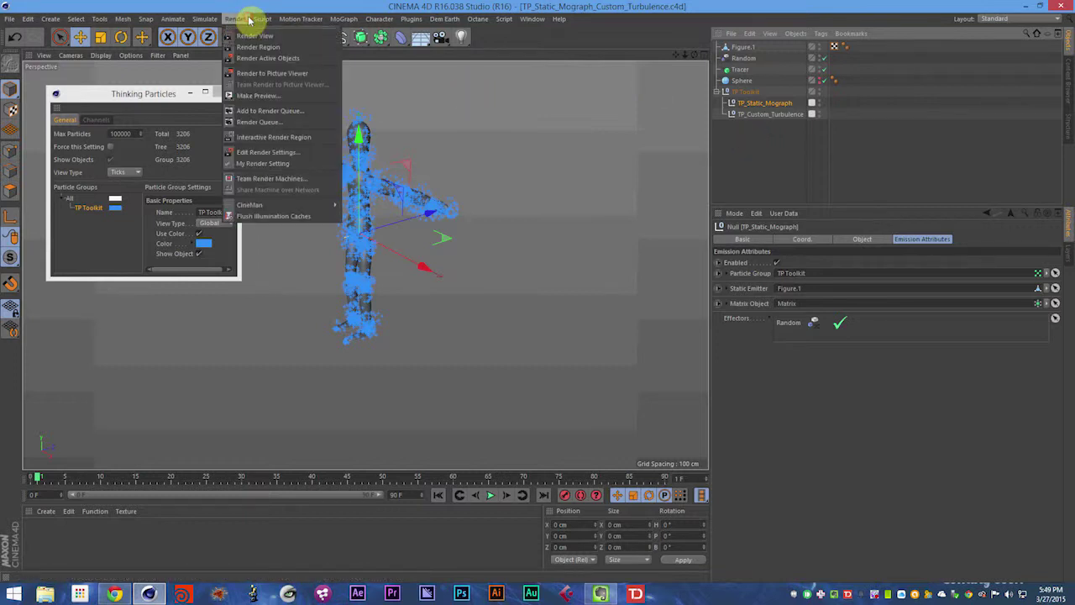
mouse_move(208, 20)
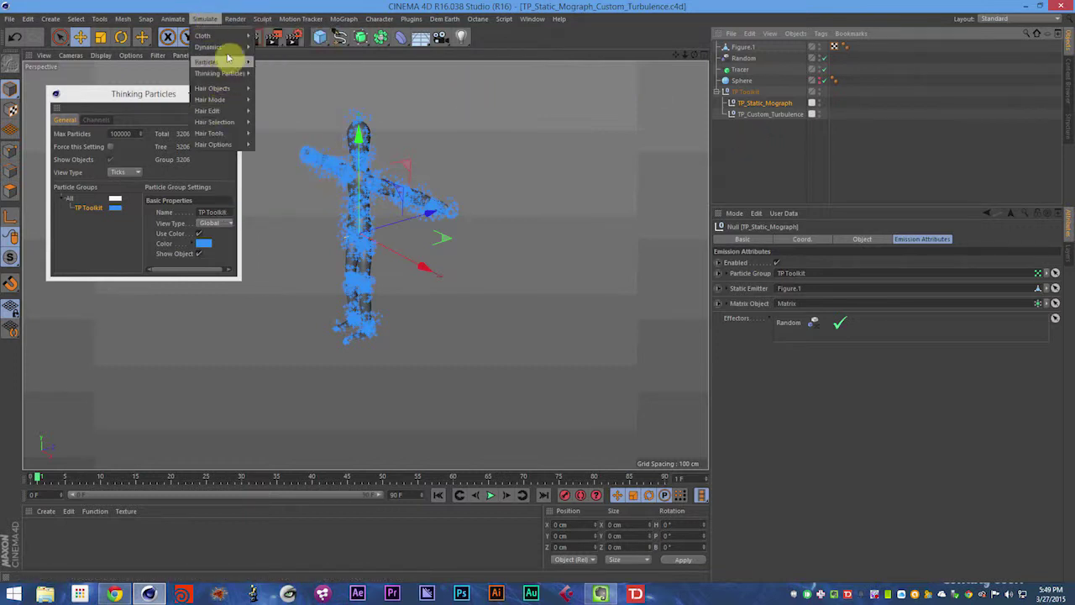
mouse_move(220, 62)
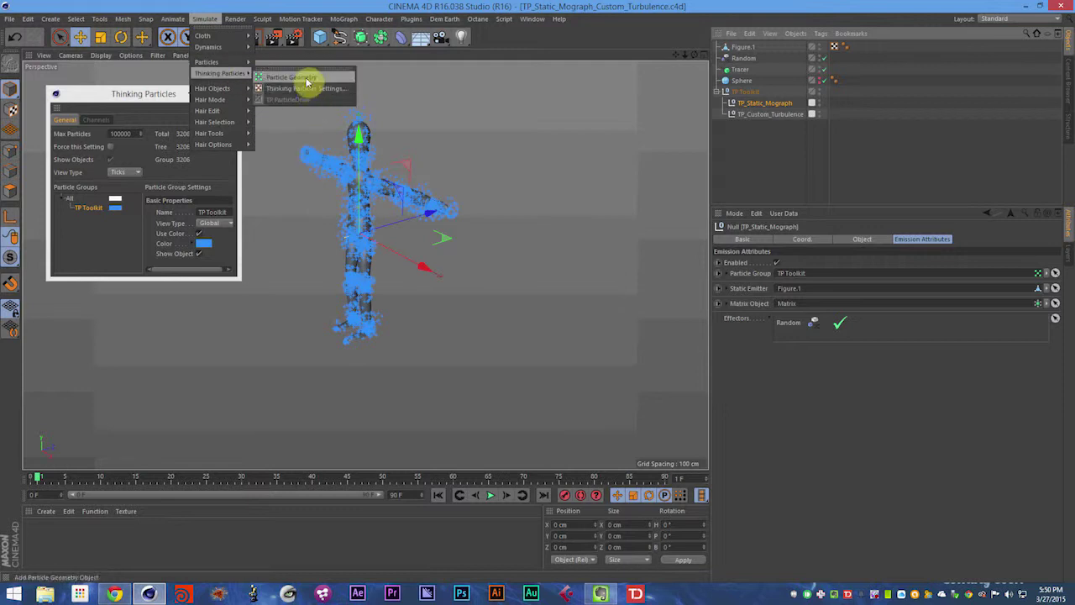
left_click(312, 189)
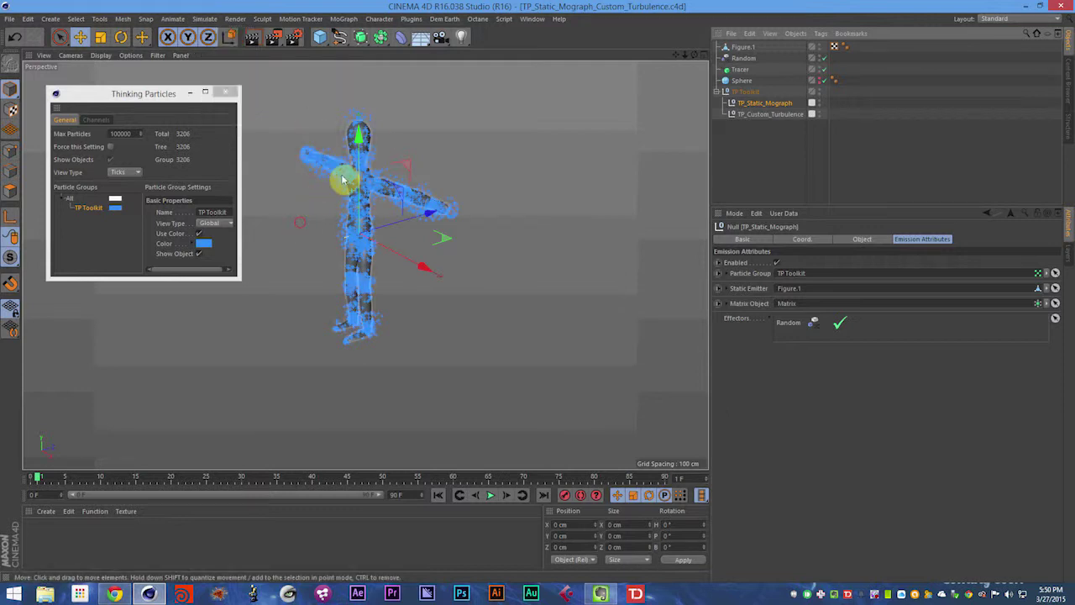
middle_click_drag(398, 177, 410, 189, "alt")
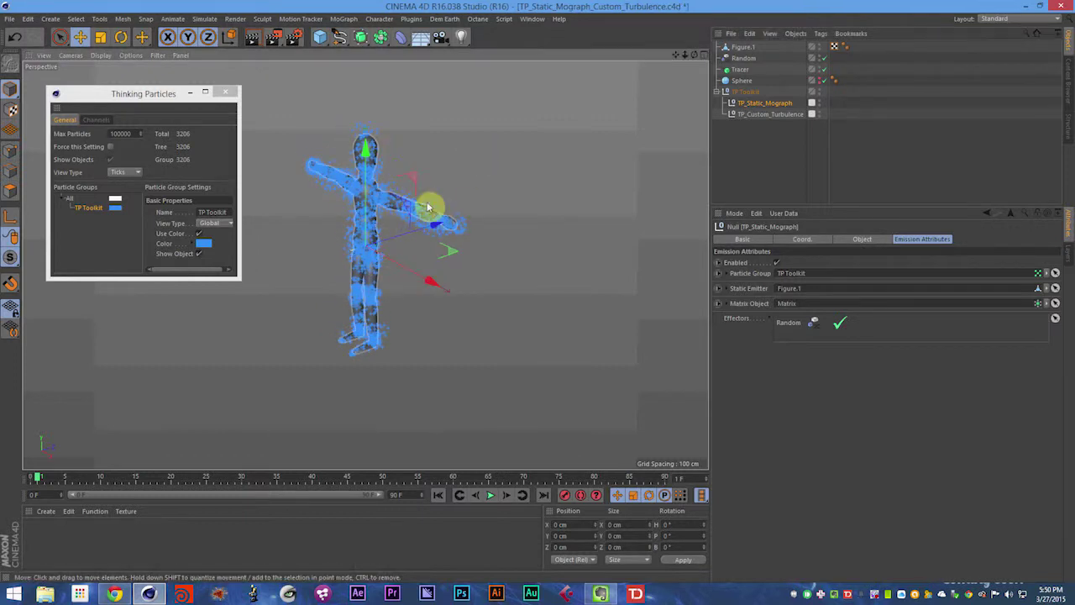
left_click_drag(362, 226, 365, 211, "alt")
middle_click_drag(364, 211, 369, 219, "alt")
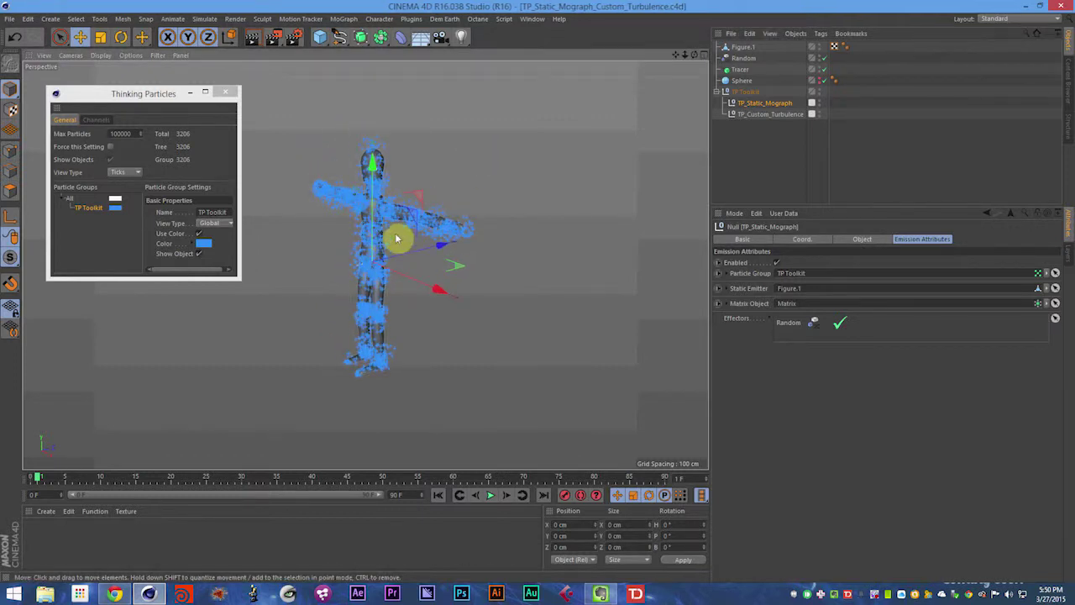
Step: Close the Thinking Particles settings and set the Matrix object's distribution to Surface
left_click(232, 97)
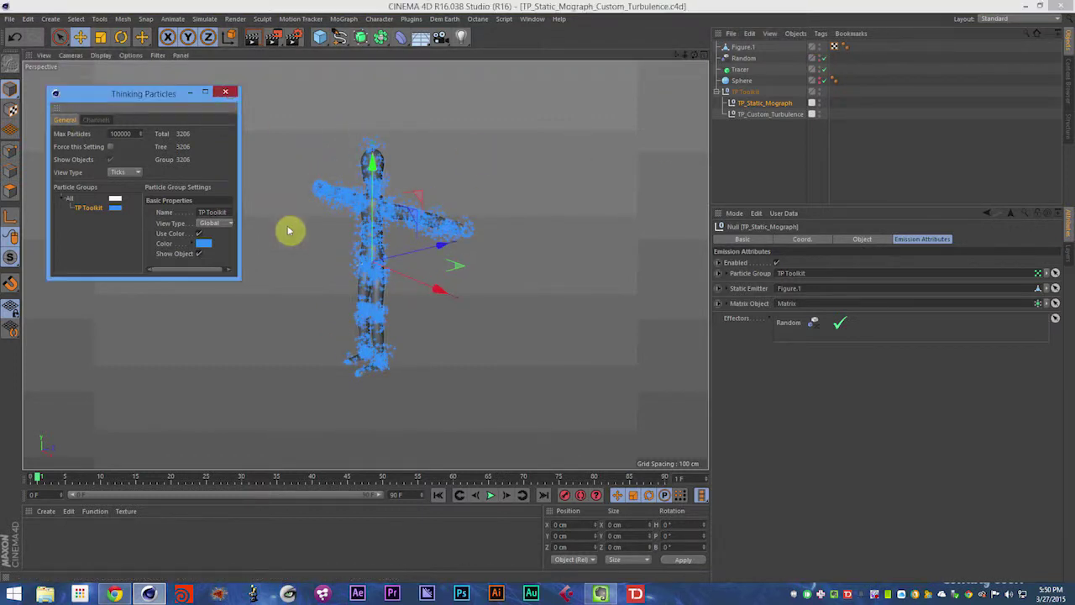
left_click(787, 304)
left_click(794, 371)
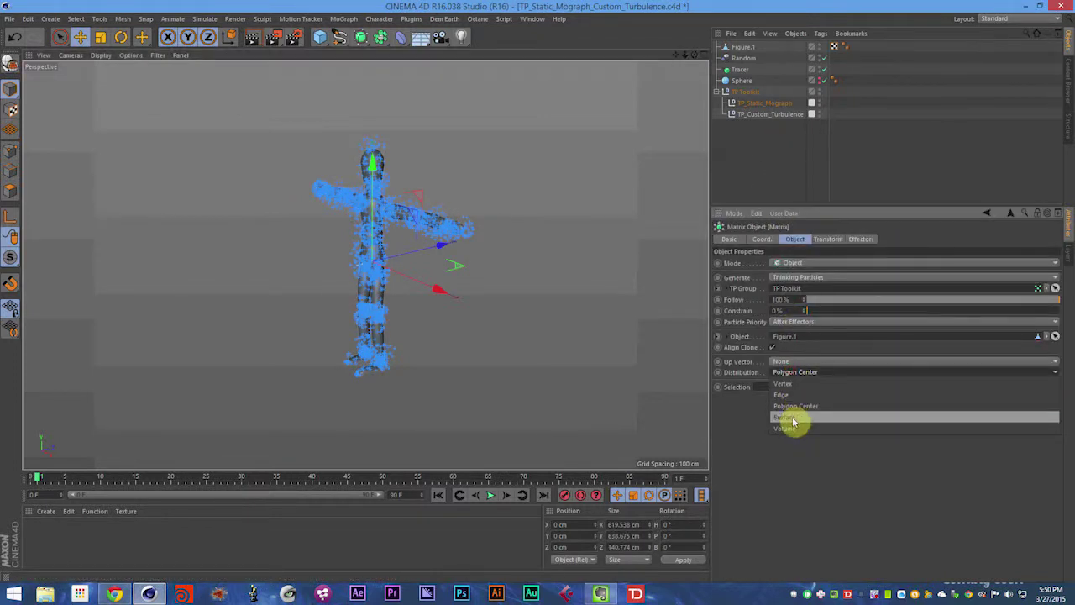
left_click(792, 417)
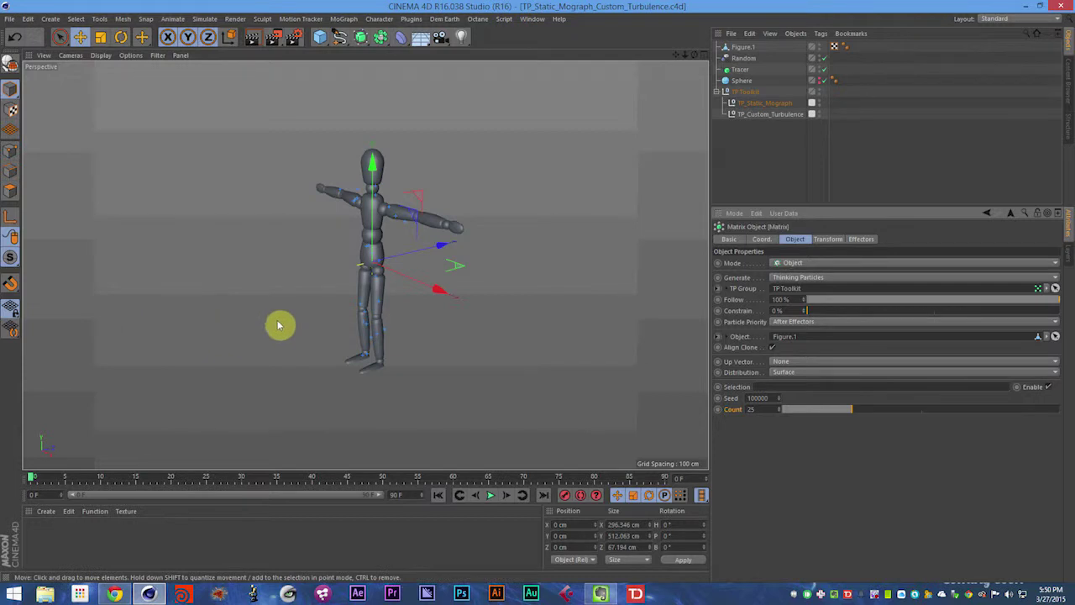